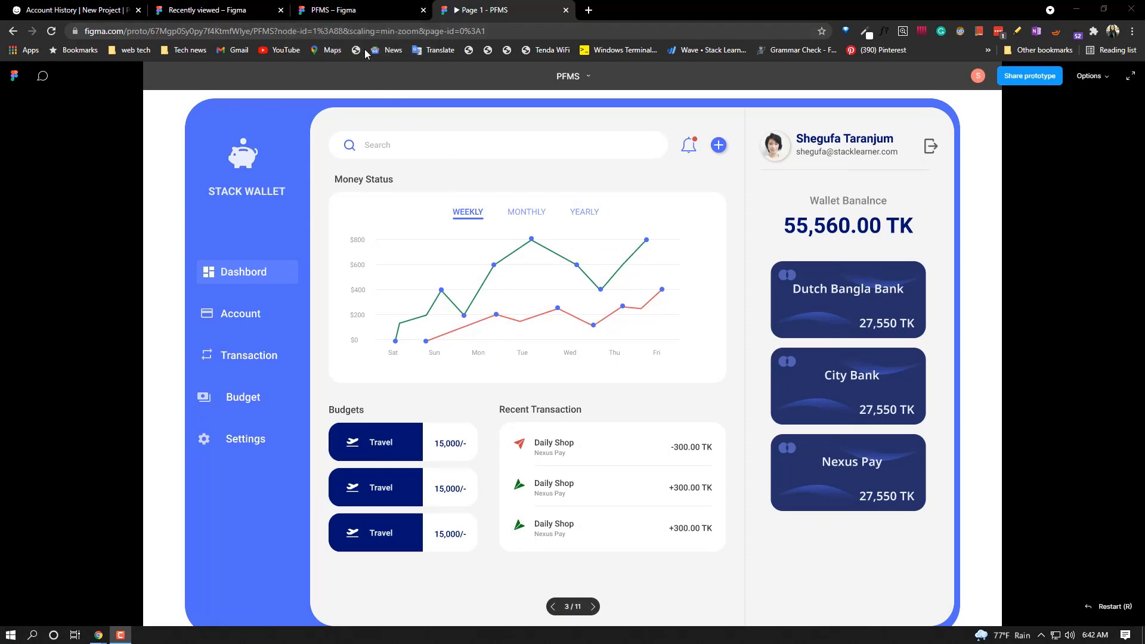
- Hide the graph's Vectors and Pivot Points layers, show Nodes and Vectors - Graps, and return to the prototype
{"action": "left_click", "coordinate": [355, 12]}
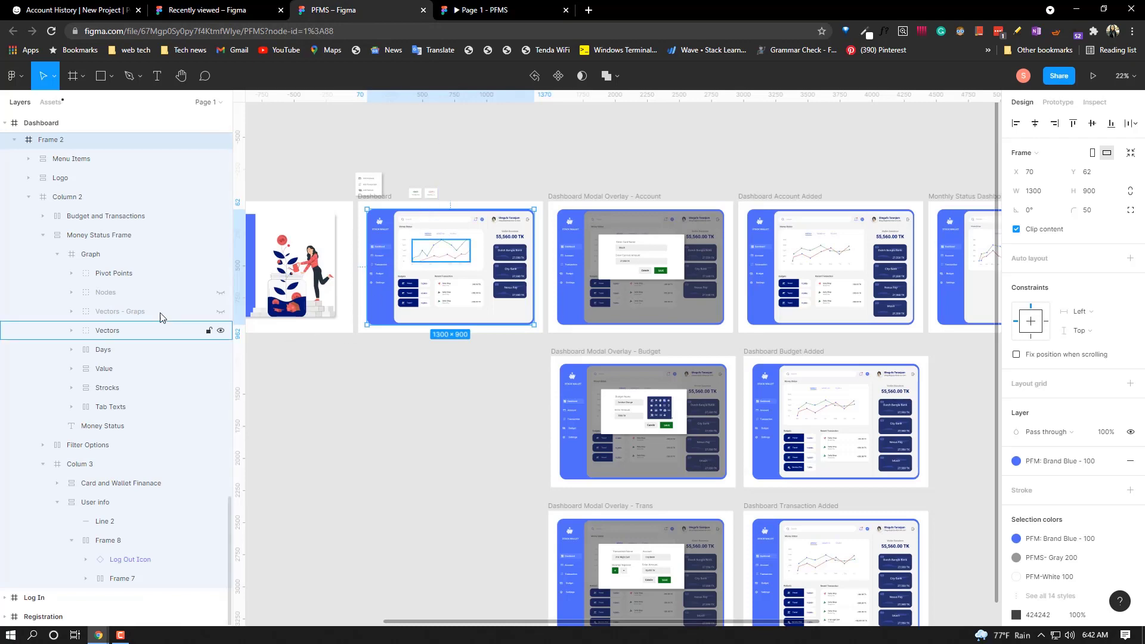
{"action": "scroll", "coordinate": [433, 351], "scroll_direction": "up", "scroll_amount": 5}
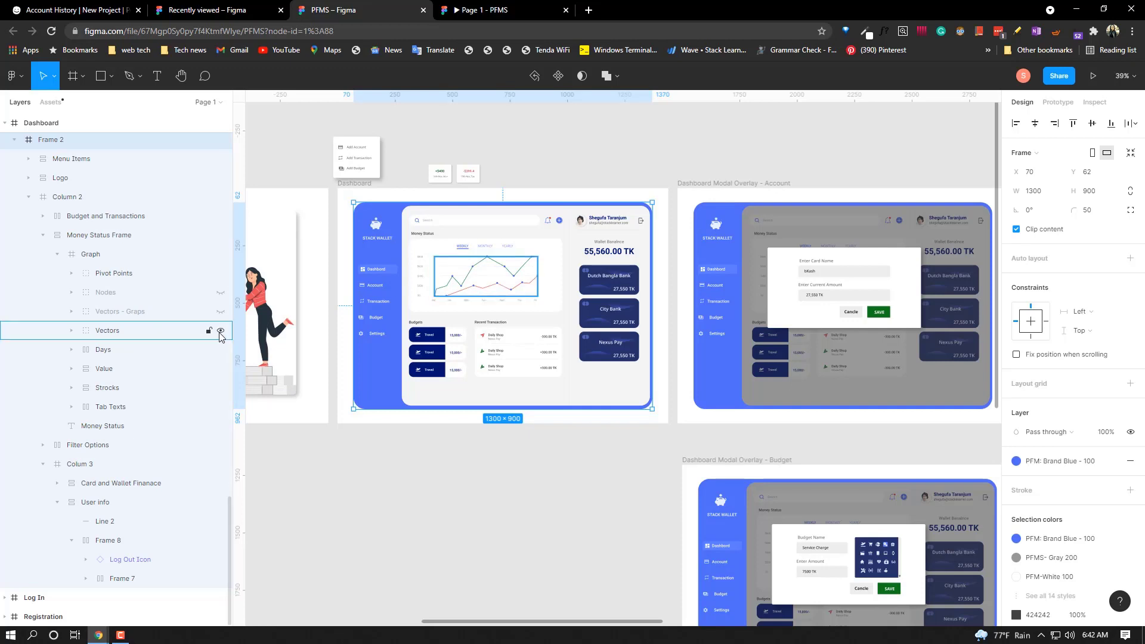
{"action": "left_click", "coordinate": [220, 331]}
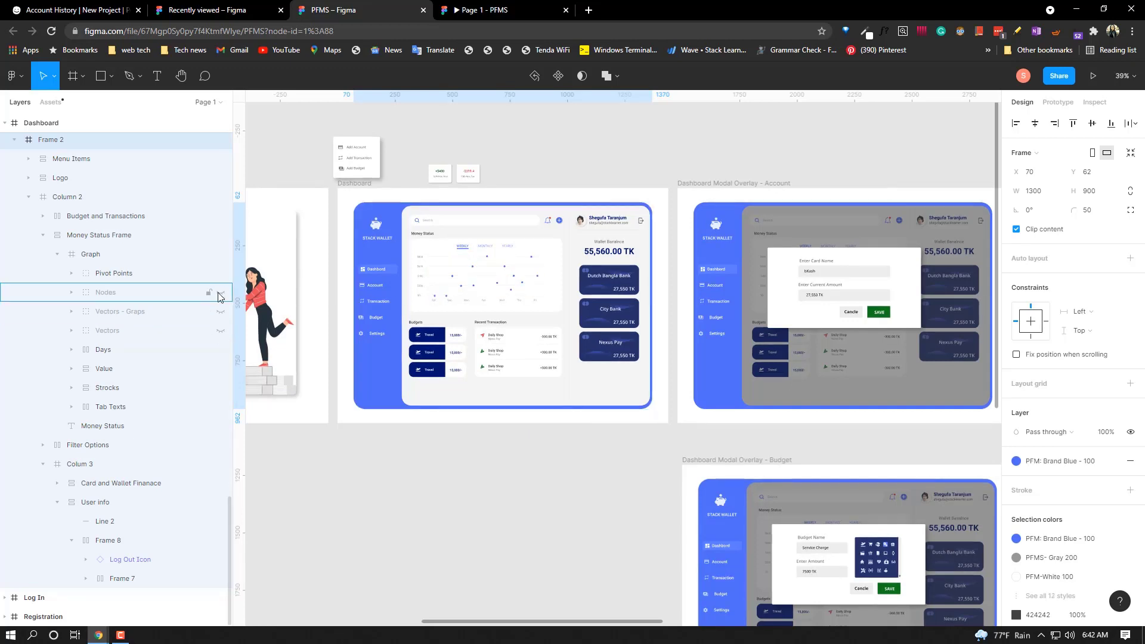
{"action": "left_click", "coordinate": [220, 273]}
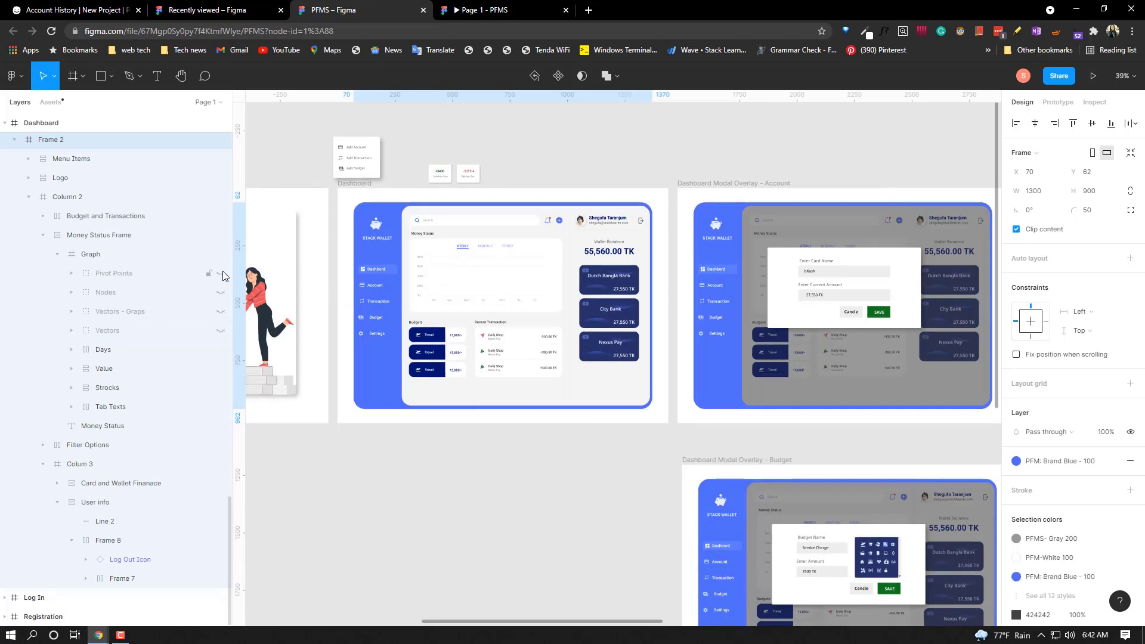
{"action": "left_click", "coordinate": [221, 292]}
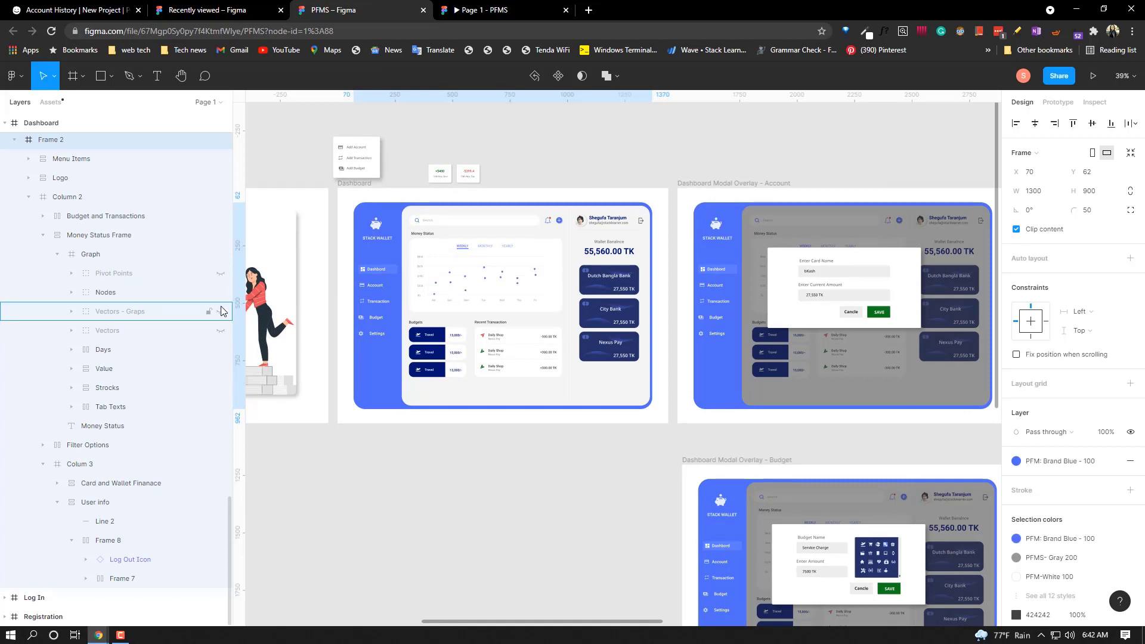
{"action": "left_click", "coordinate": [220, 310]}
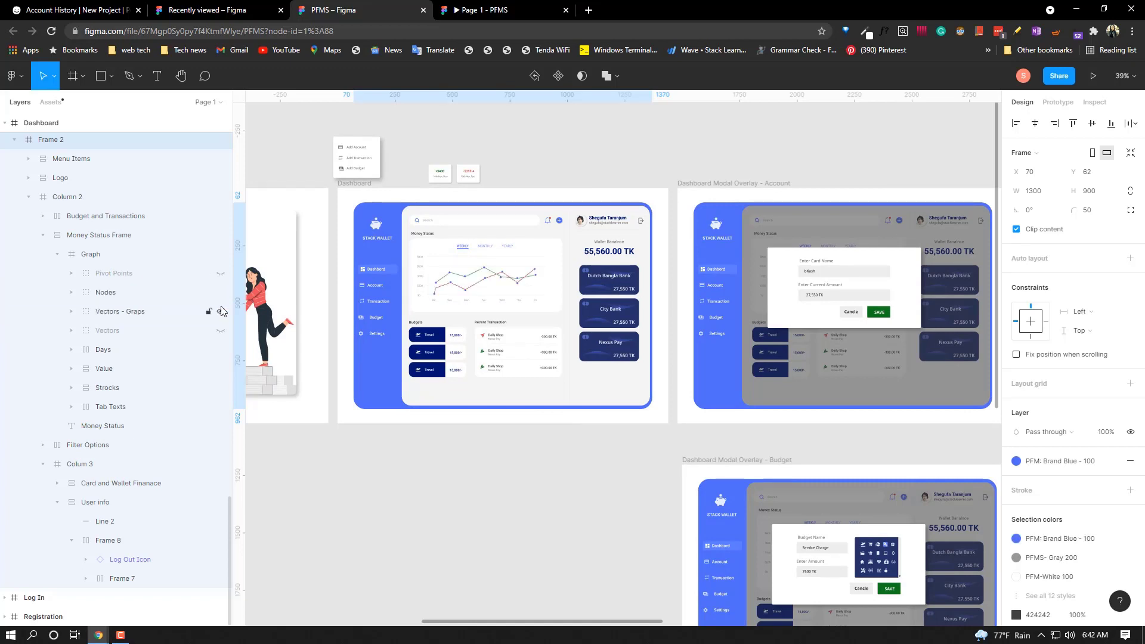
{"action": "left_click", "coordinate": [498, 11]}
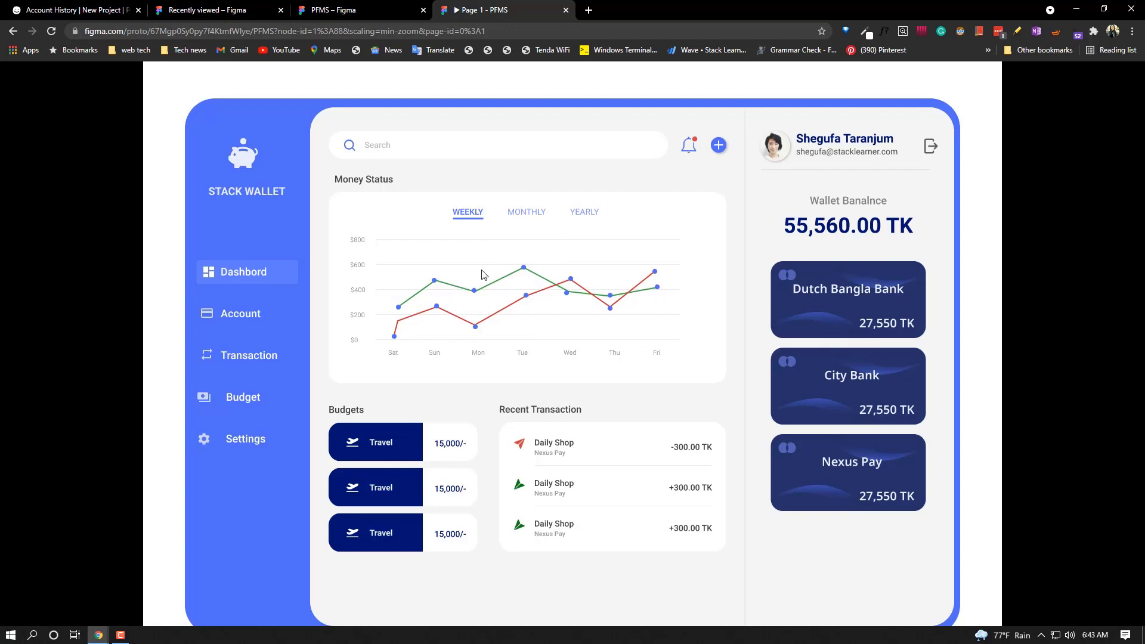
- Test the Money Status MONTHLY and YEARLY tabs several times, then return to the design file
{"action": "left_click", "coordinate": [532, 216]}
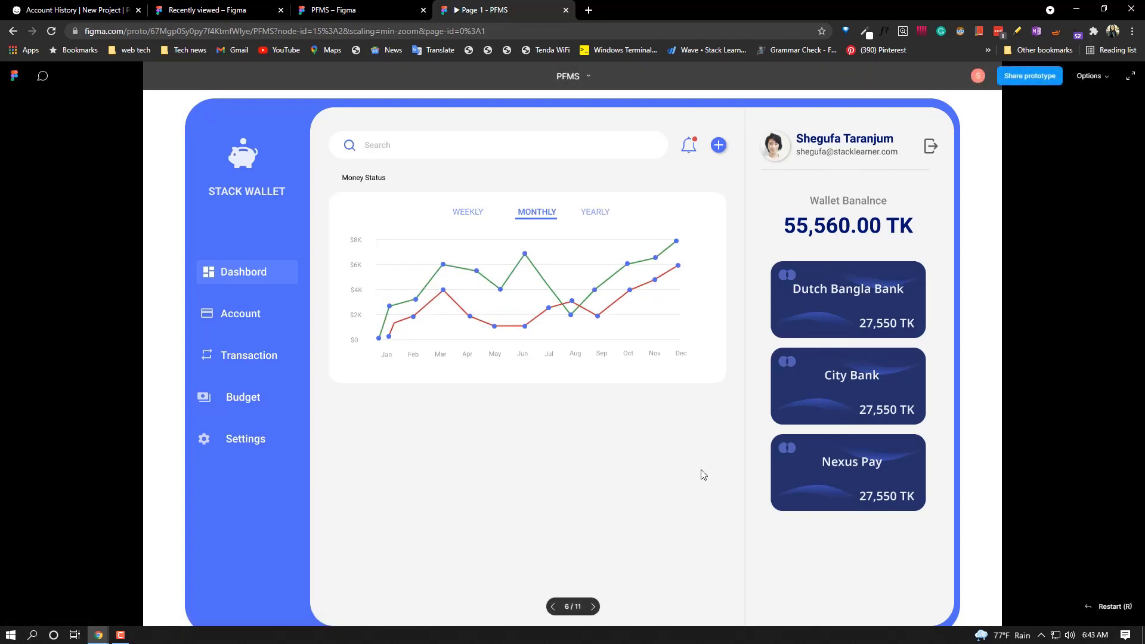
{"action": "left_click", "coordinate": [597, 214]}
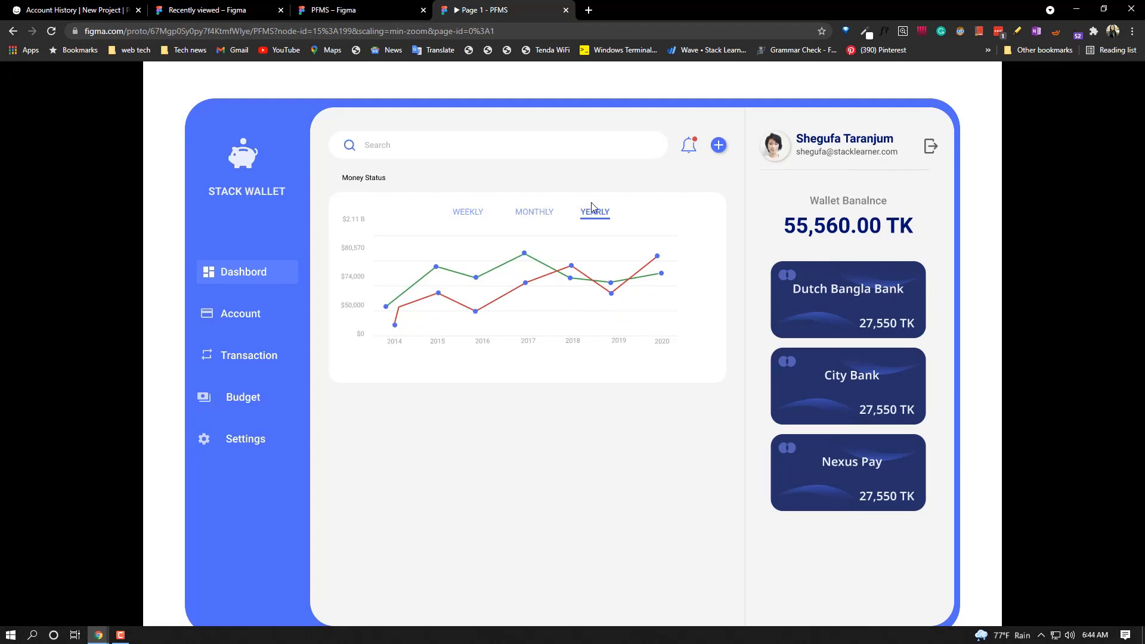
{"action": "left_click", "coordinate": [545, 216]}
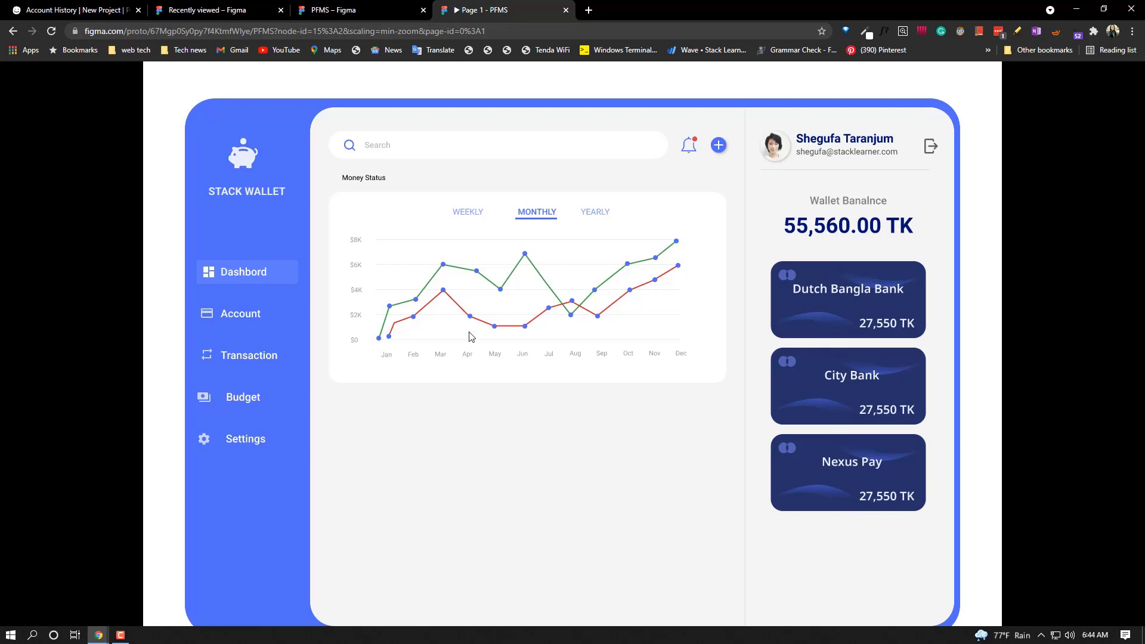
{"action": "left_click", "coordinate": [596, 214]}
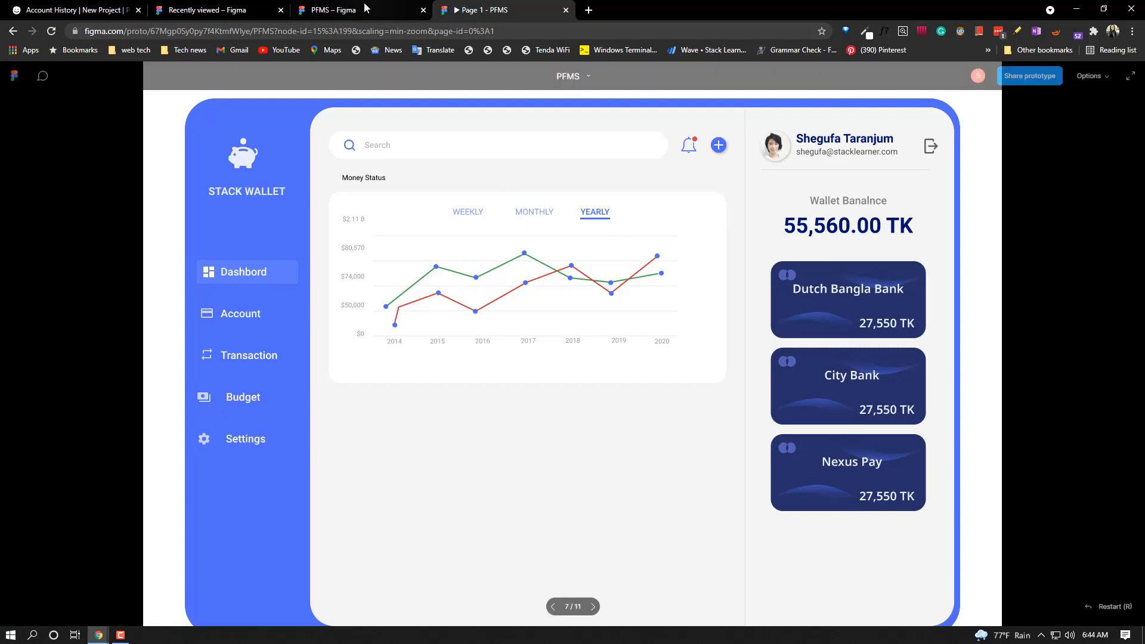
{"action": "left_click", "coordinate": [528, 214]}
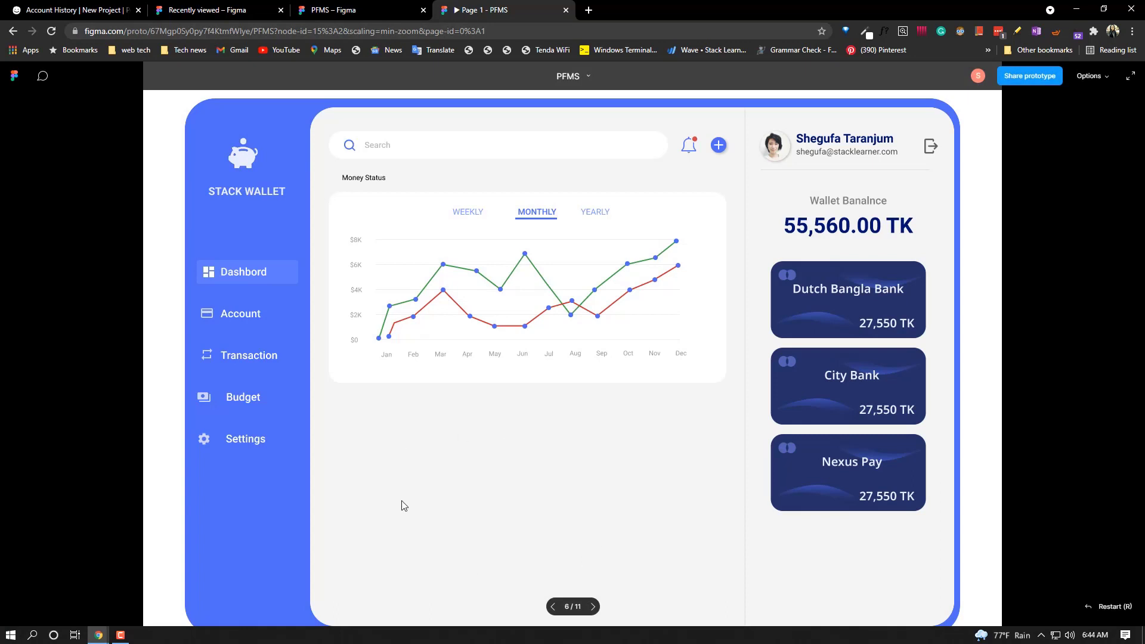
{"action": "left_click", "coordinate": [352, 10]}
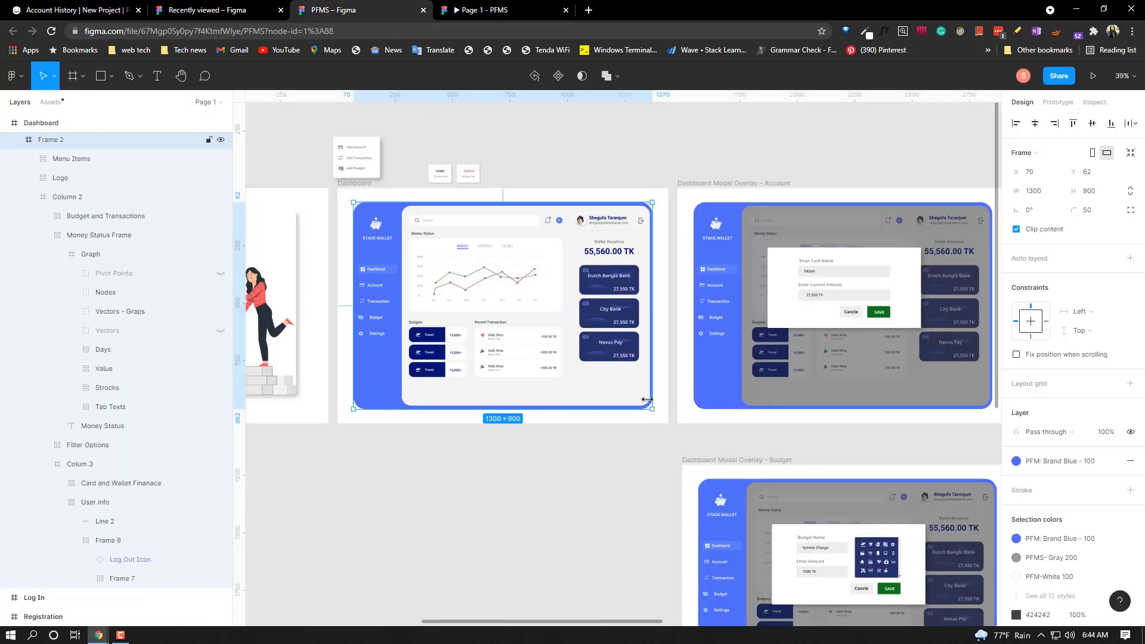
- Paste the Budgets and Recent Transaction section into the Monthly Status Dashboard's Column 2
{"action": "double_click", "coordinate": [500, 364]}
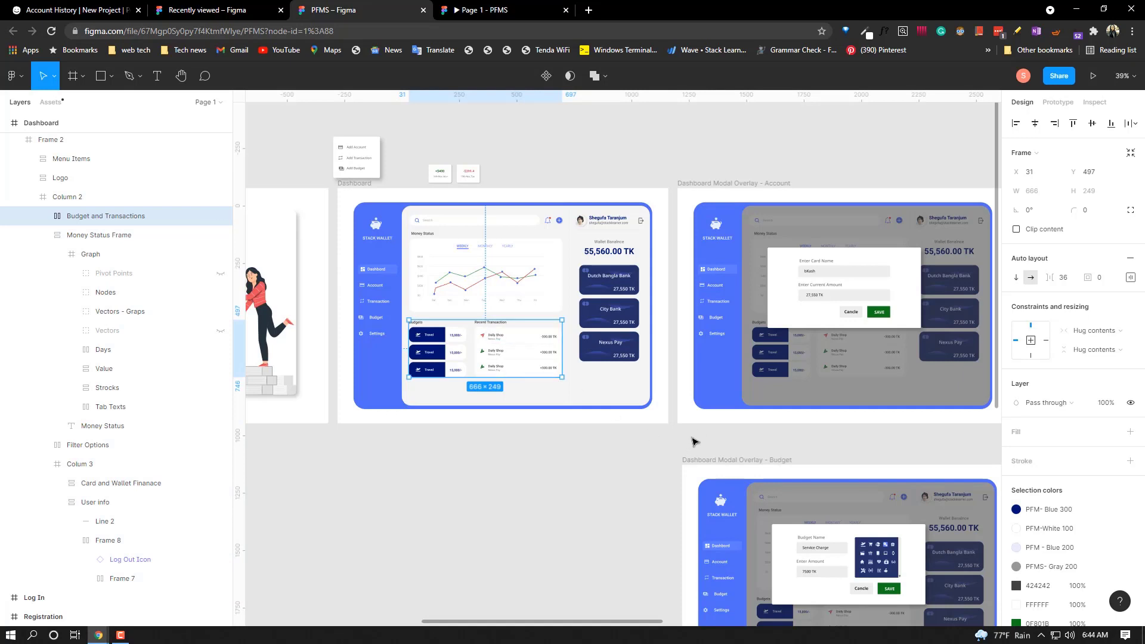
{"action": "left_click_drag", "start_coordinate": [707, 436], "coordinate": [587, 438]}
{"action": "scroll", "coordinate": [587, 438], "scroll_direction": "right", "scroll_amount": 3}
{"action": "scroll", "coordinate": [702, 449], "scroll_direction": "right", "scroll_amount": 10}
{"action": "scroll", "coordinate": [595, 419], "scroll_direction": "right", "scroll_amount": 10}
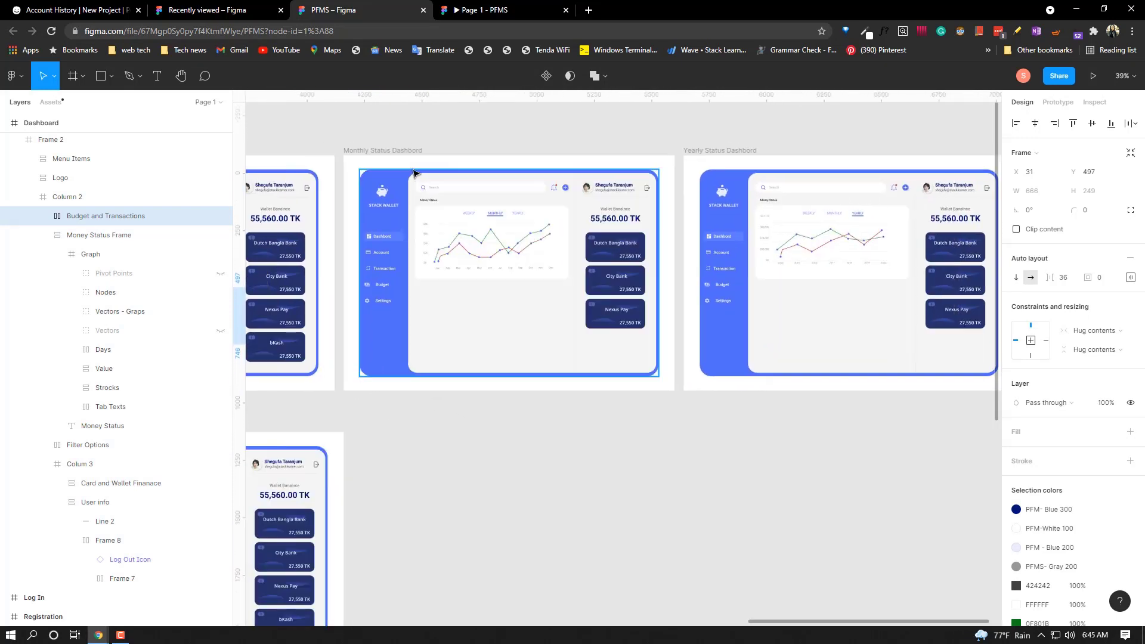
{"action": "left_click", "coordinate": [413, 169]}
{"action": "scroll", "coordinate": [524, 256], "scroll_direction": "up", "scroll_amount": 3}
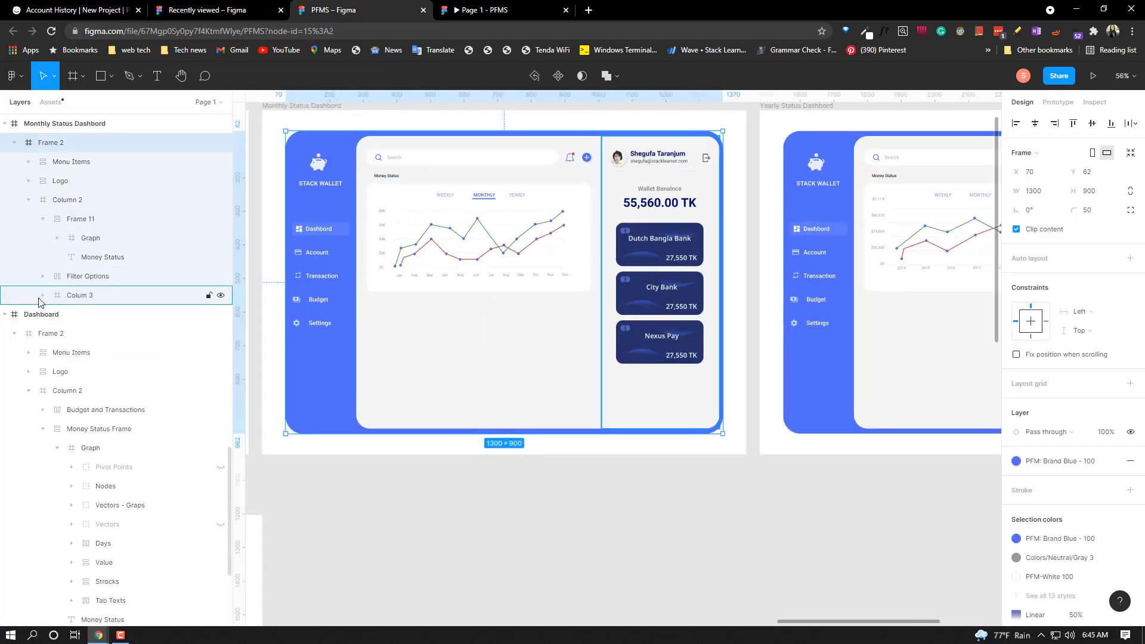
{"action": "left_click", "coordinate": [67, 200]}
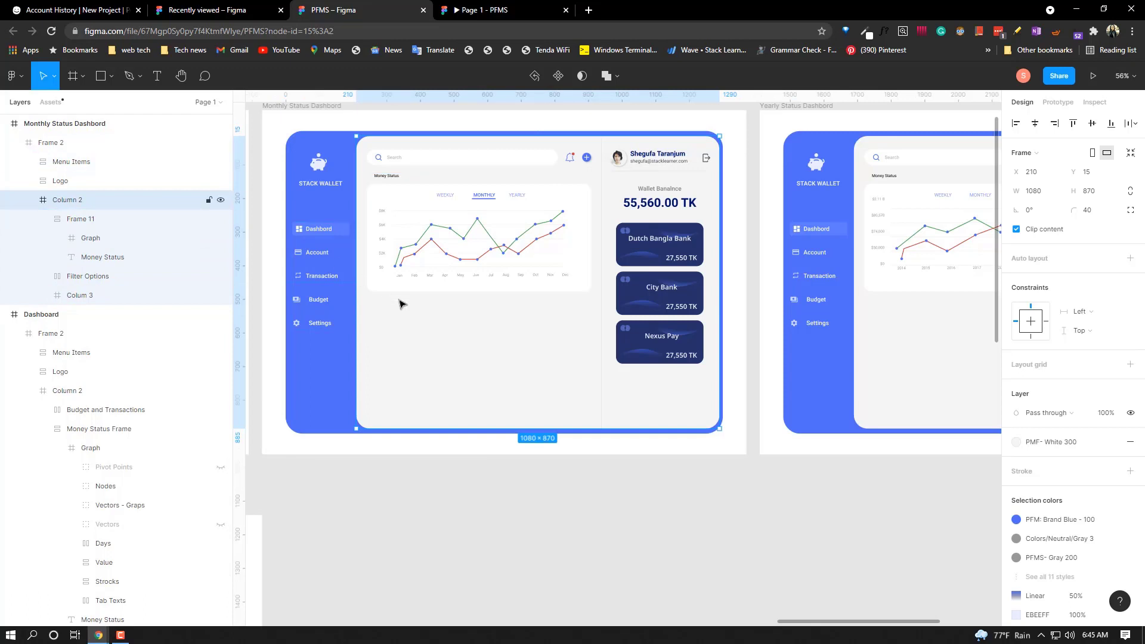
{"action": "key", "text": "ctrl+v"}
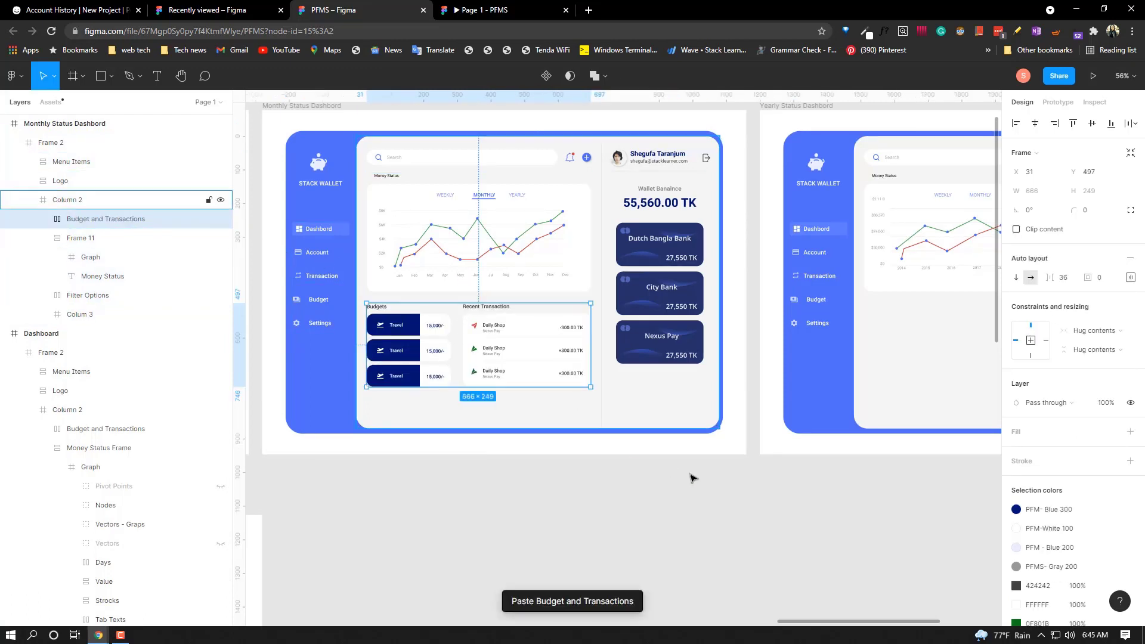
- Pan over to the Yearly Status Dashboard and select its frame
{"action": "left_click_drag", "start_coordinate": [686, 487], "coordinate": [559, 477]}
{"action": "scroll", "coordinate": [559, 477], "scroll_direction": "right", "scroll_amount": 5}
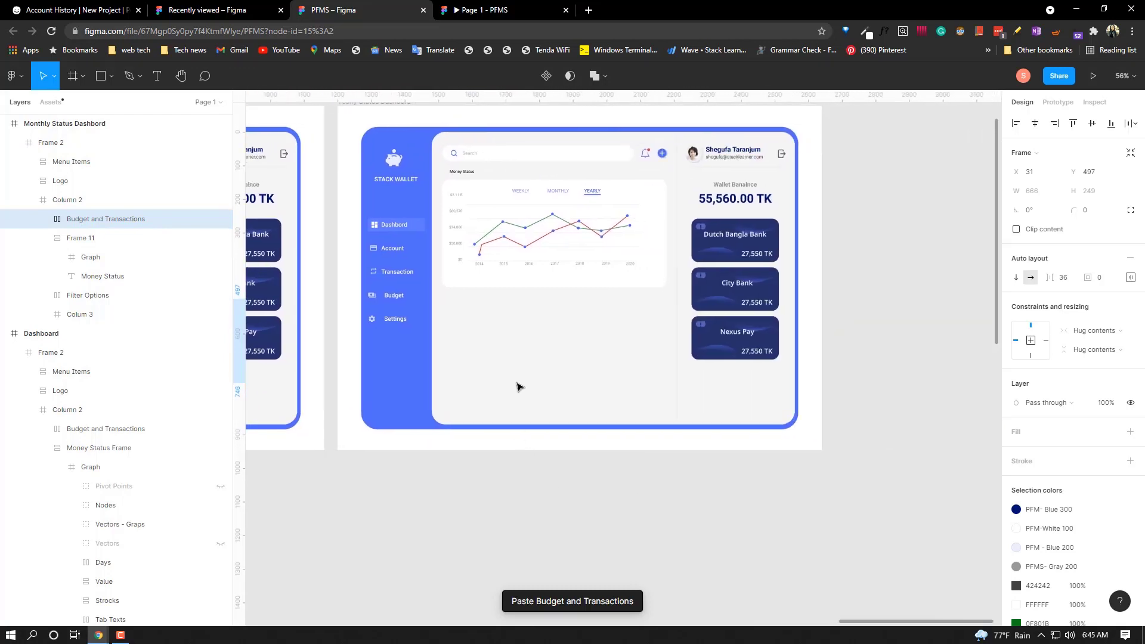
{"action": "left_click", "coordinate": [480, 257]}
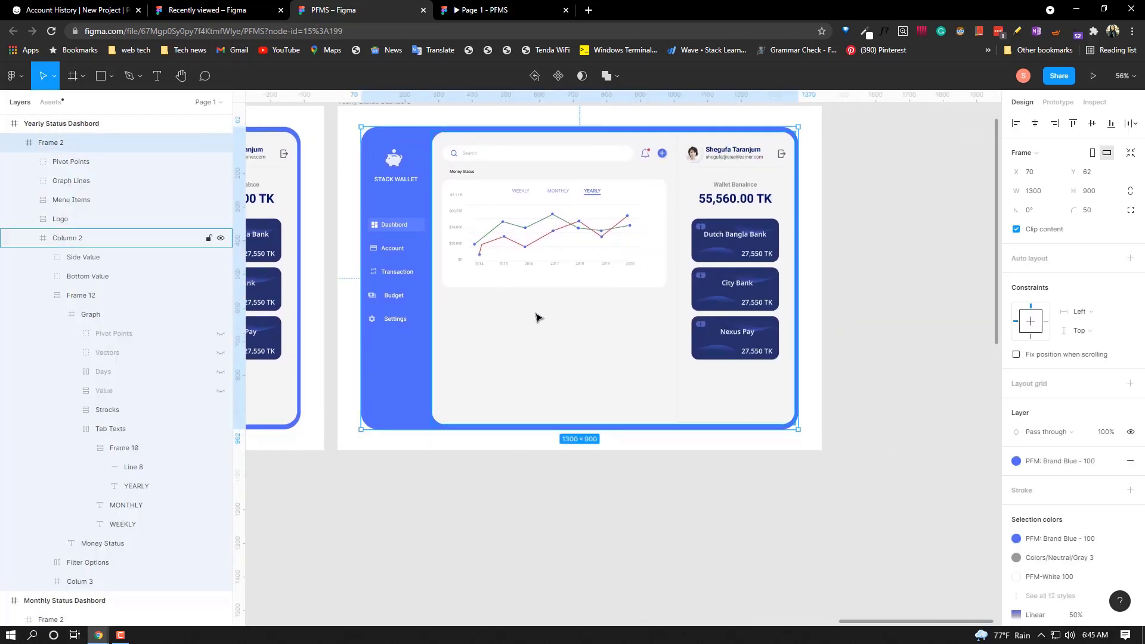
- Paste Budget and Transactions into the yearly dashboard and place it below the yearly chart
{"action": "key", "text": "ctrl+v"}
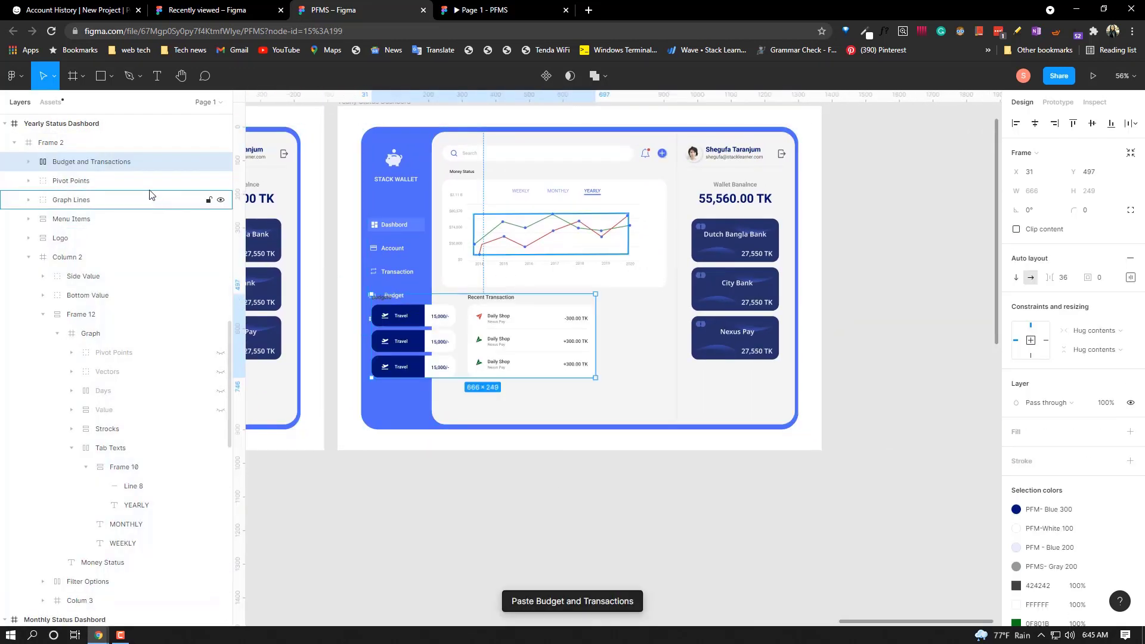
{"action": "left_click_drag", "start_coordinate": [144, 172], "coordinate": [133, 273]}
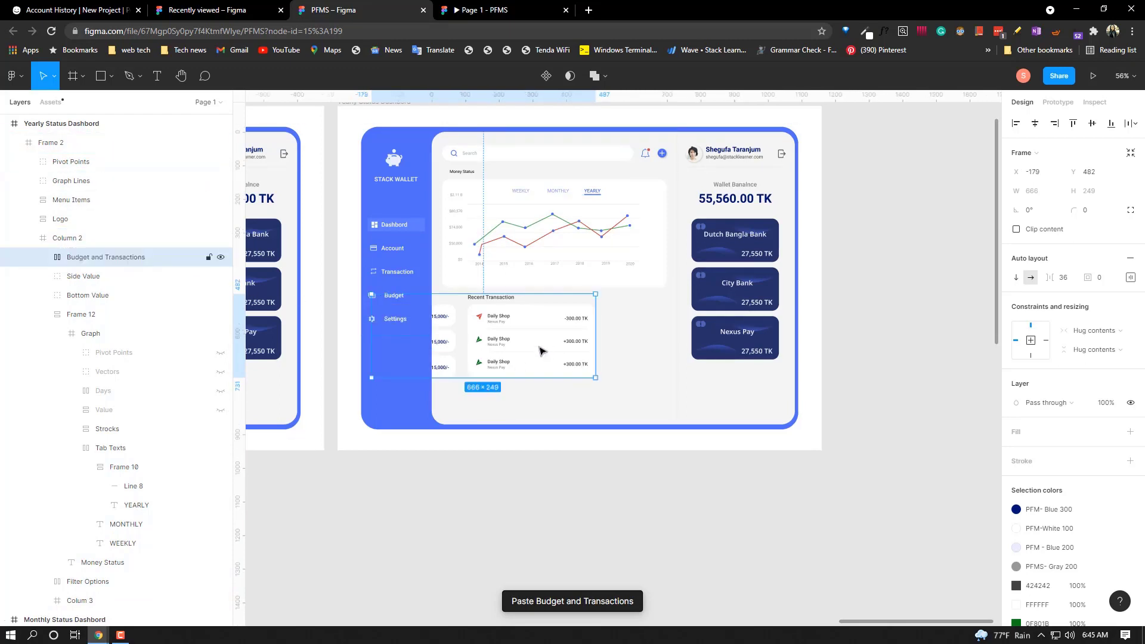
{"action": "left_click_drag", "start_coordinate": [539, 350], "coordinate": [612, 351]}
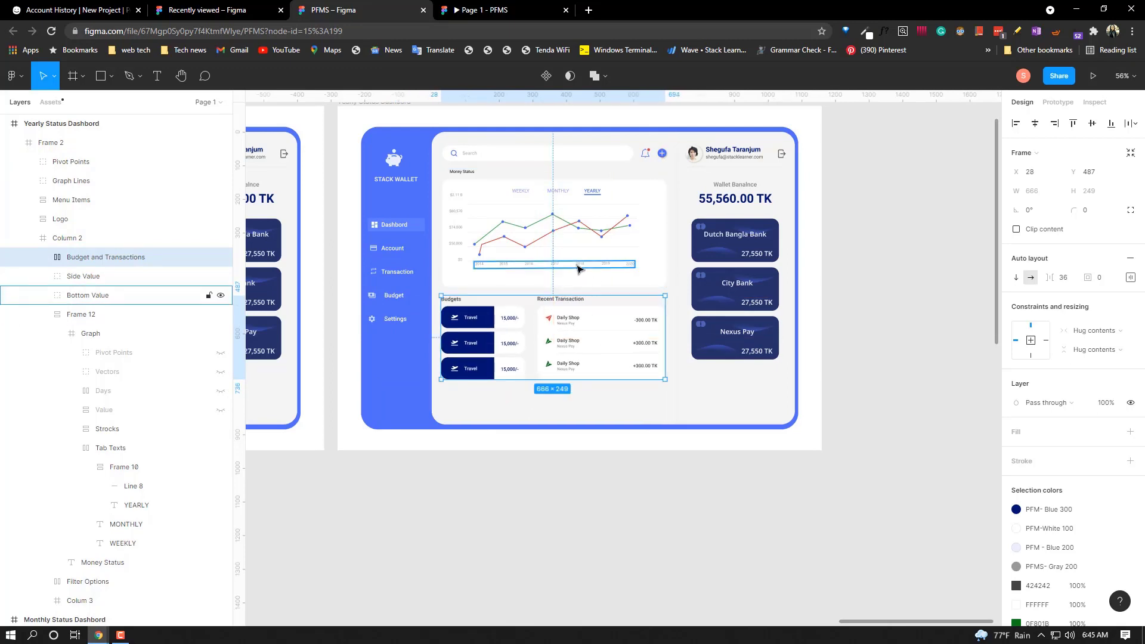
- Check its spacing and nudge the section into alignment, then view the running prototype
{"action": "key", "text": "alt"}
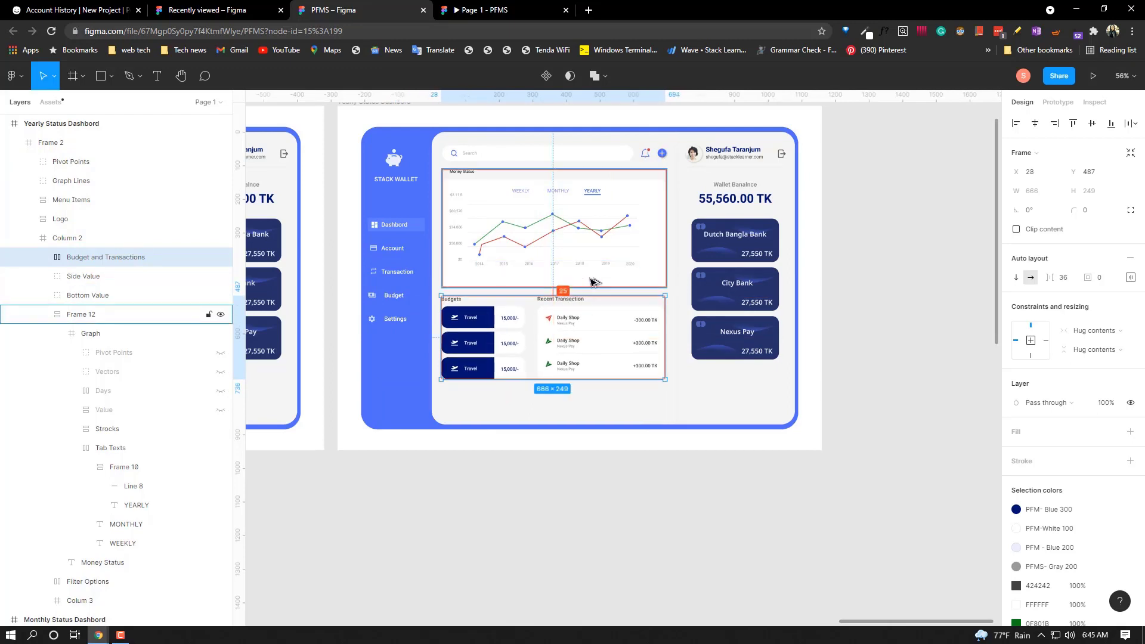
{"action": "key", "text": "Down"}
{"action": "key", "text": "Down"}
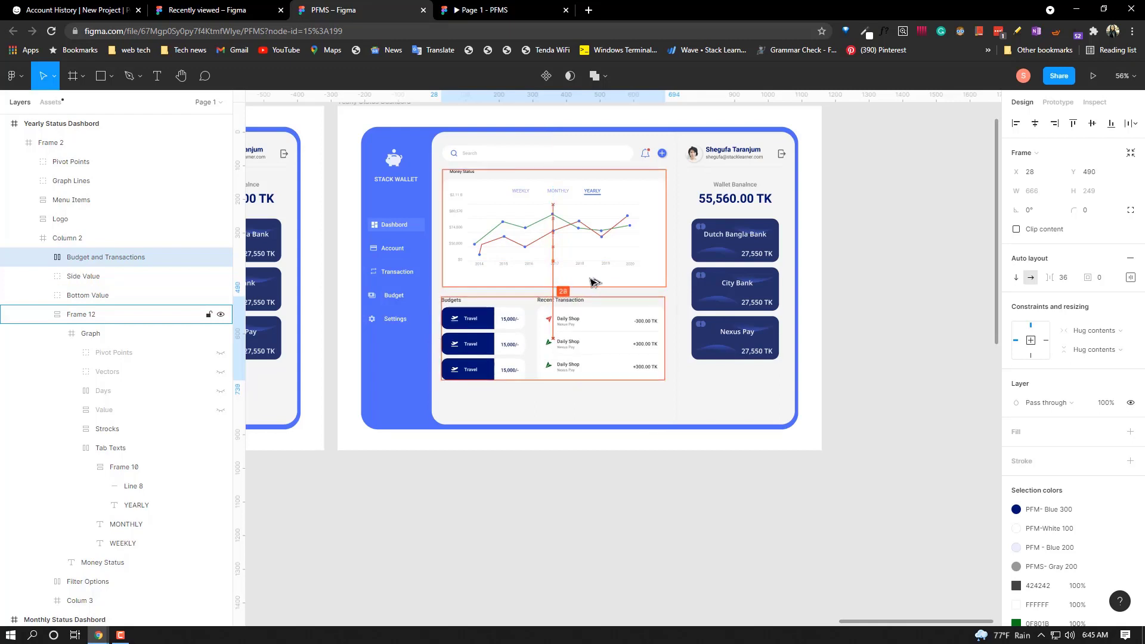
{"action": "key", "text": "Down"}
{"action": "key", "text": "Down"}
{"action": "key", "text": "Down"}
{"action": "key", "text": "Down"}
{"action": "key", "text": "Down"}
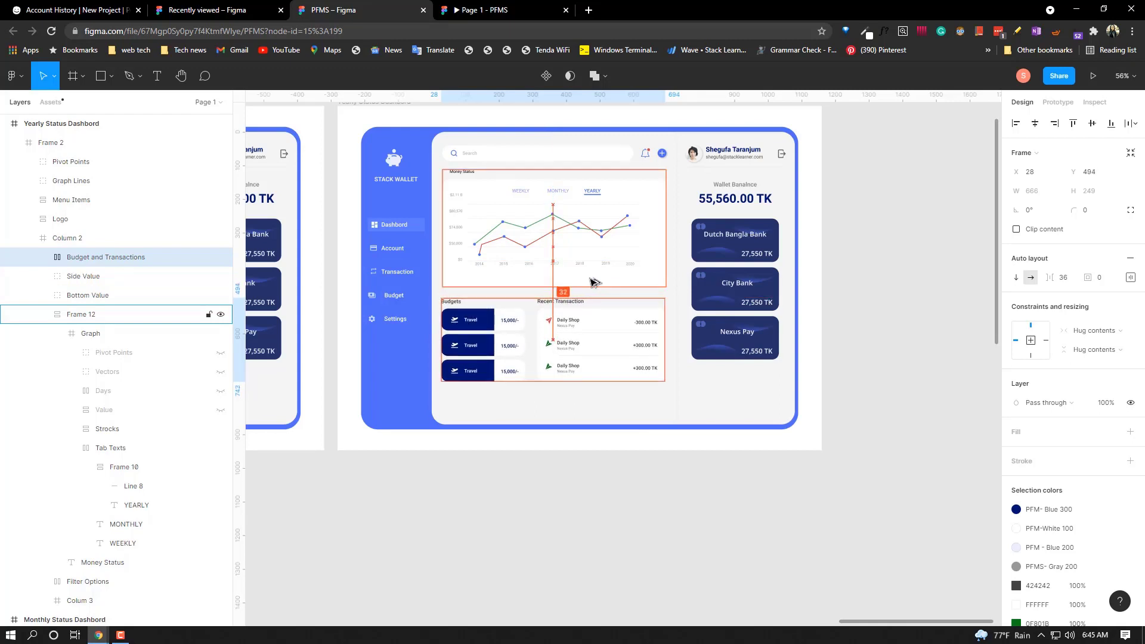
{"action": "key", "text": "Down"}
{"action": "key", "text": "Down"}
{"action": "key", "text": "Down"}
{"action": "key", "text": "Down"}
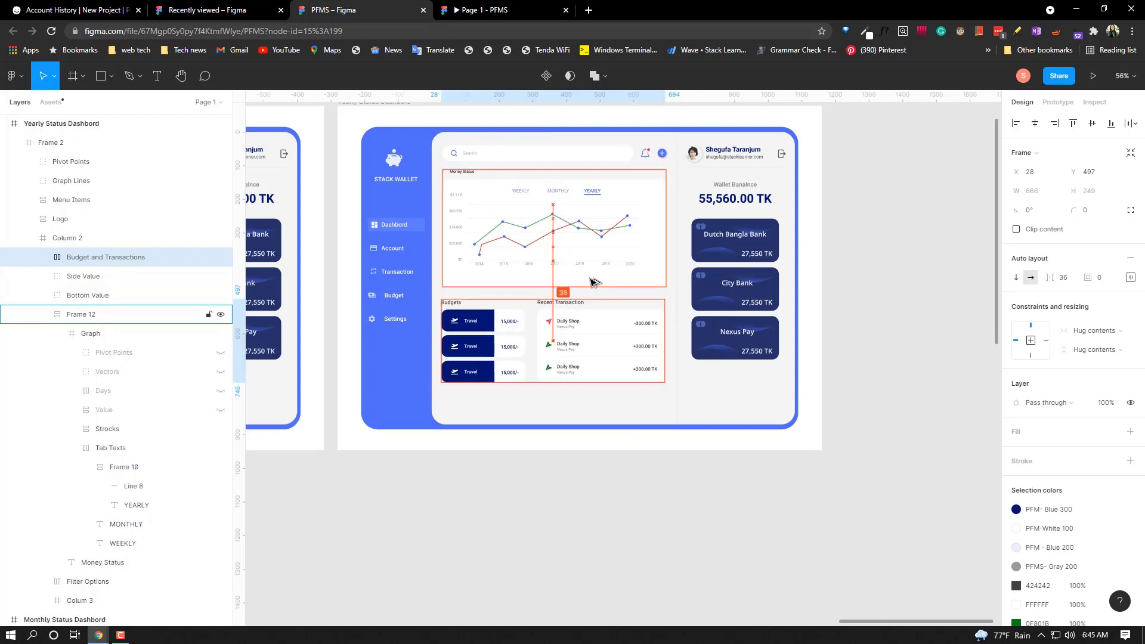
{"action": "key", "text": "Up"}
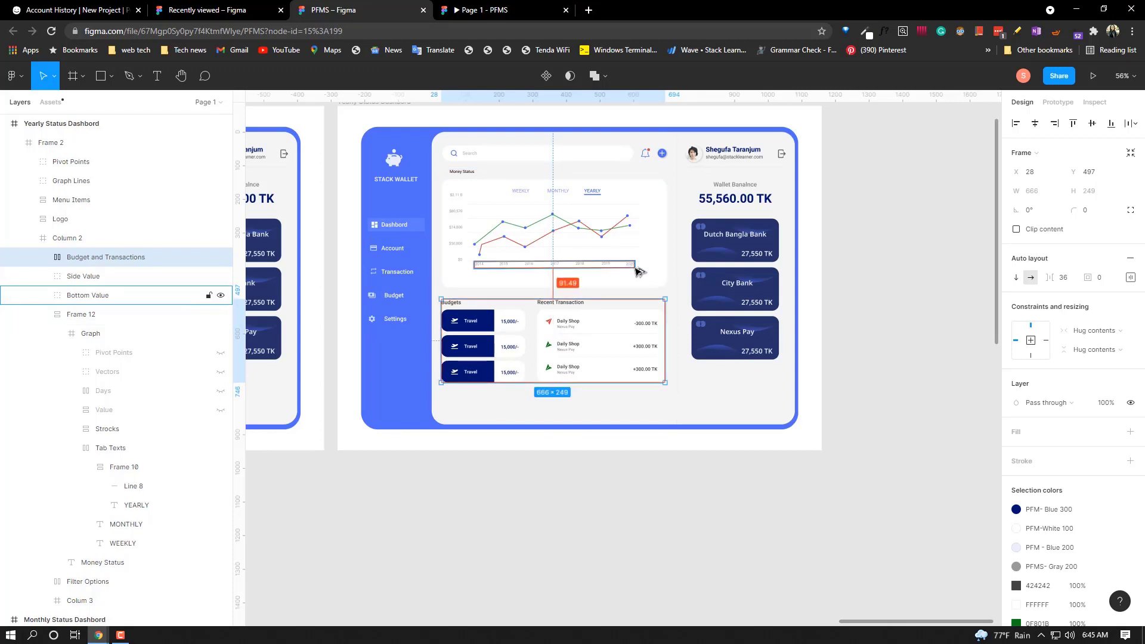
{"action": "key", "text": "Right"}
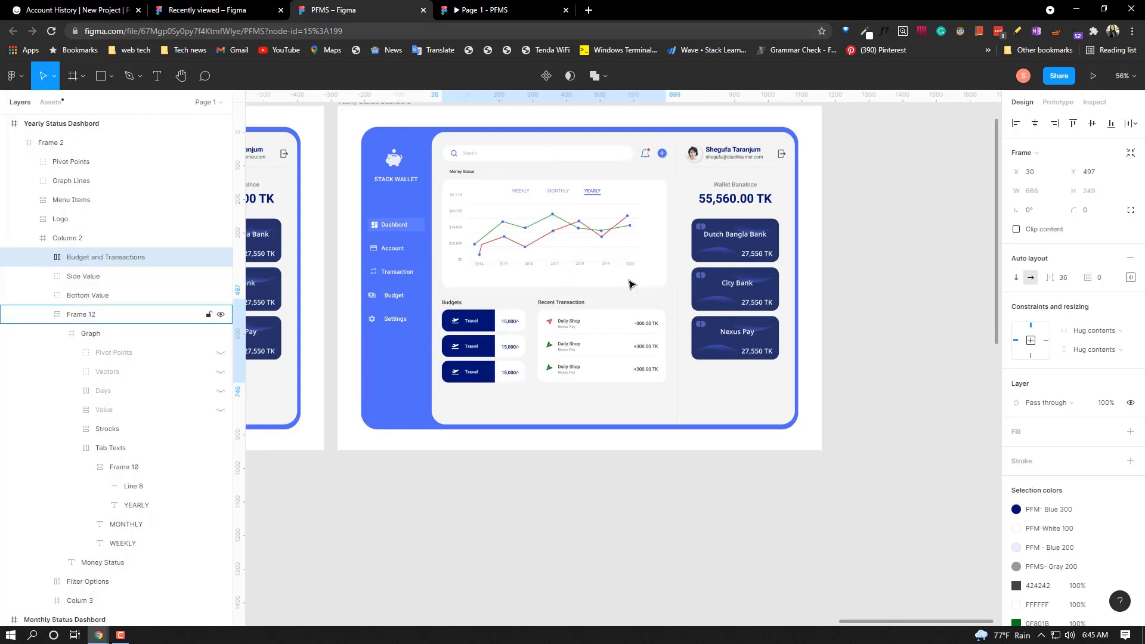
{"action": "key", "text": "Right"}
{"action": "key", "text": "Right"}
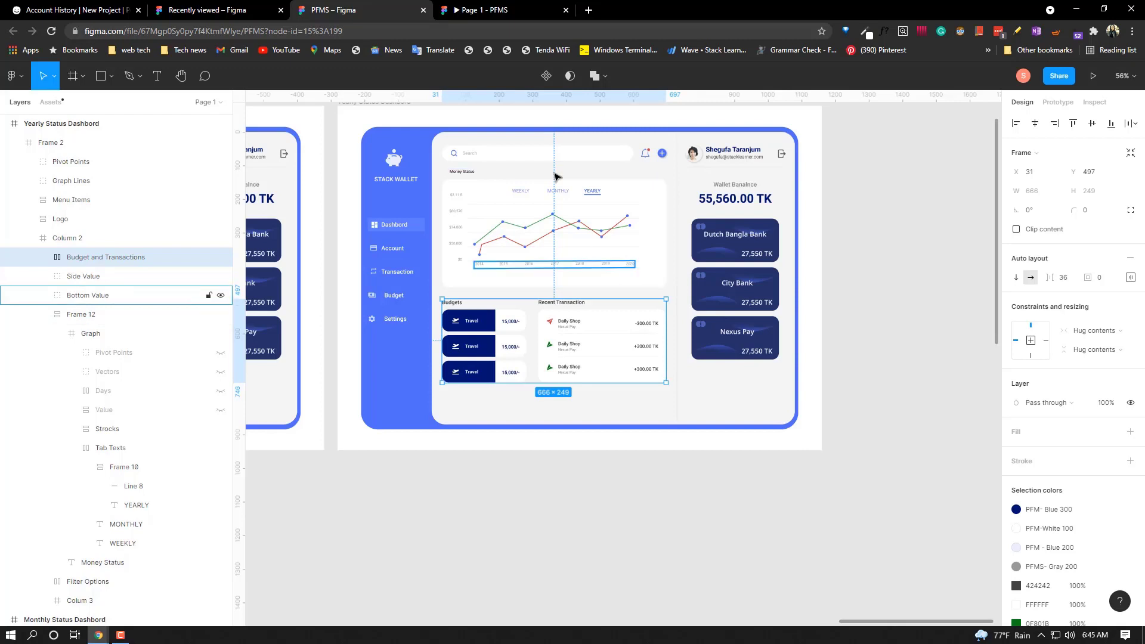
{"action": "key", "text": "ctrl+Tab"}
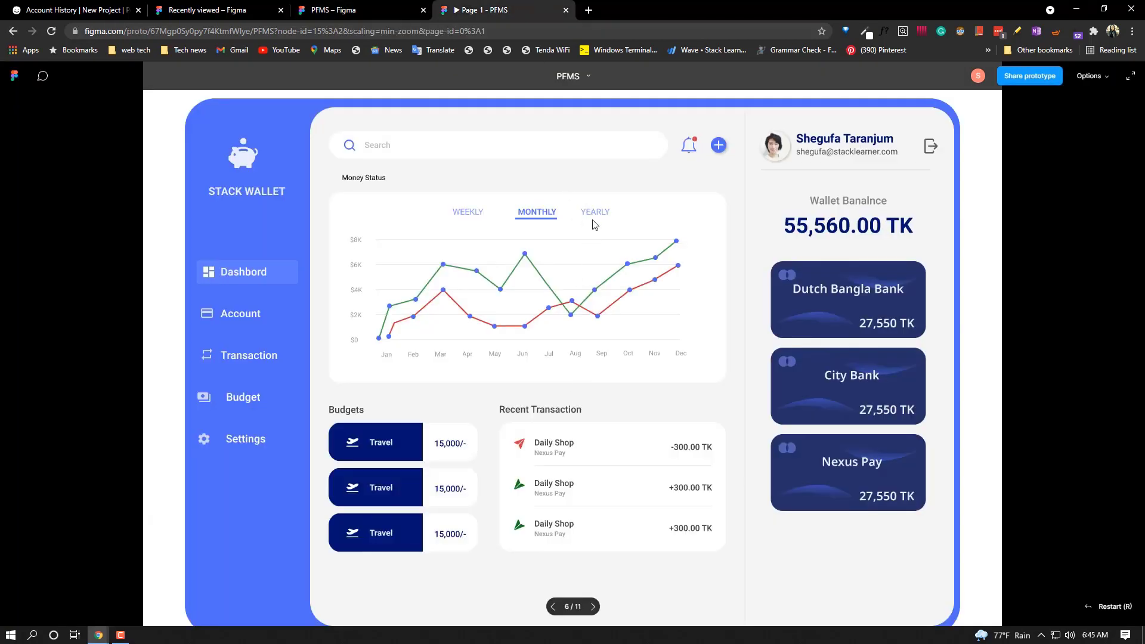
- Confirm YEARLY shows the 2014–2020 chart, then display the yearly dashboard frame's prototype connections
{"action": "left_click", "coordinate": [595, 213]}
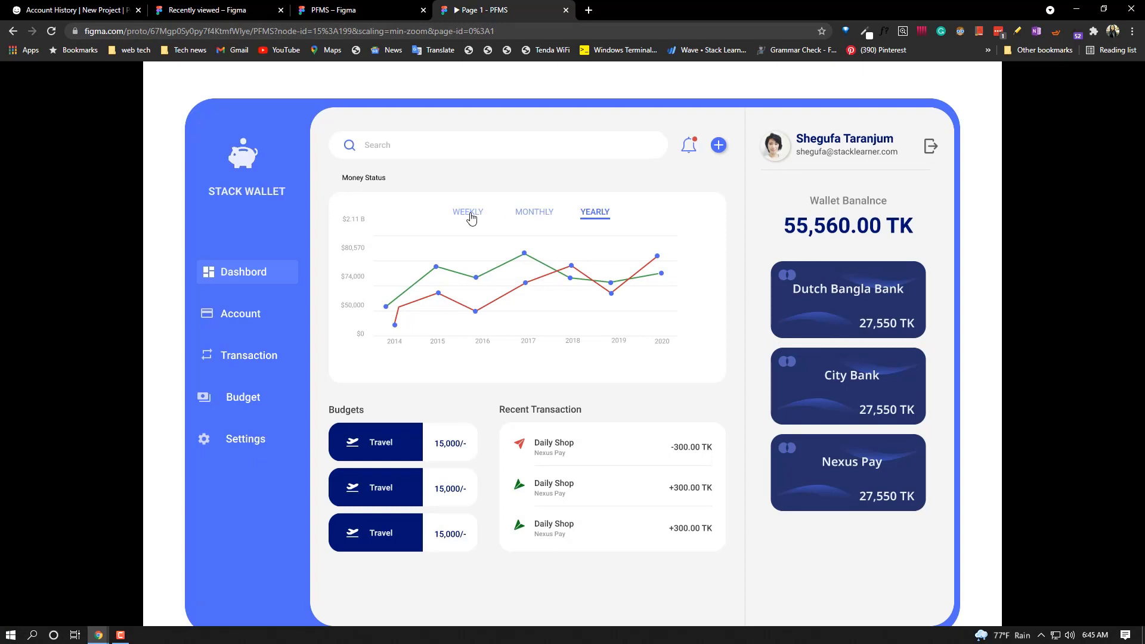
{"action": "left_click", "coordinate": [351, 9]}
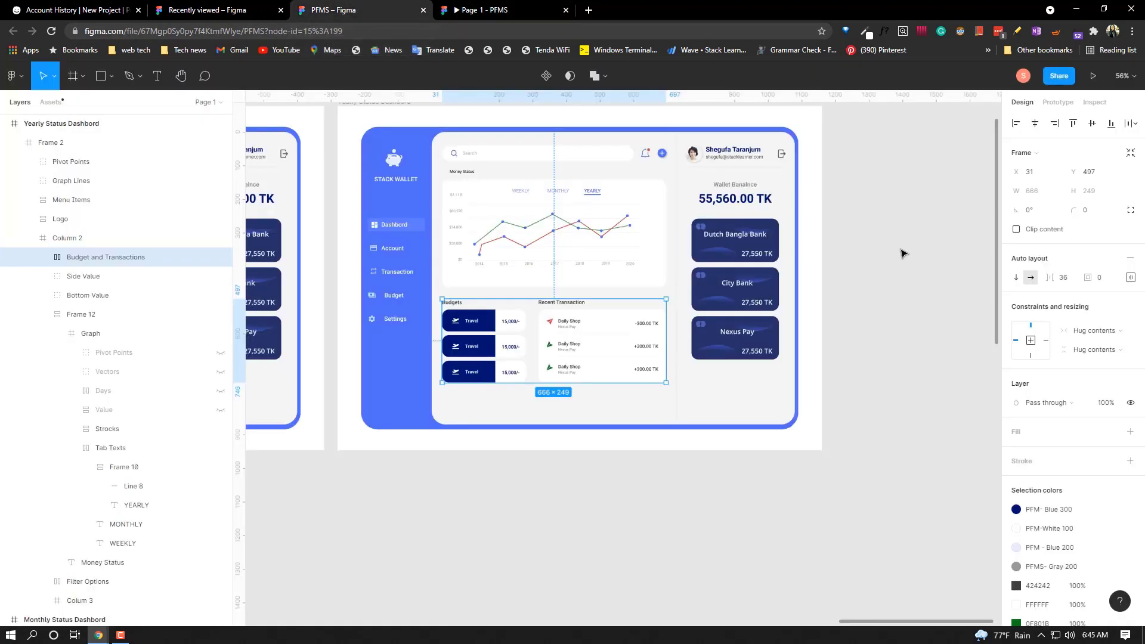
{"action": "left_click", "coordinate": [557, 124]}
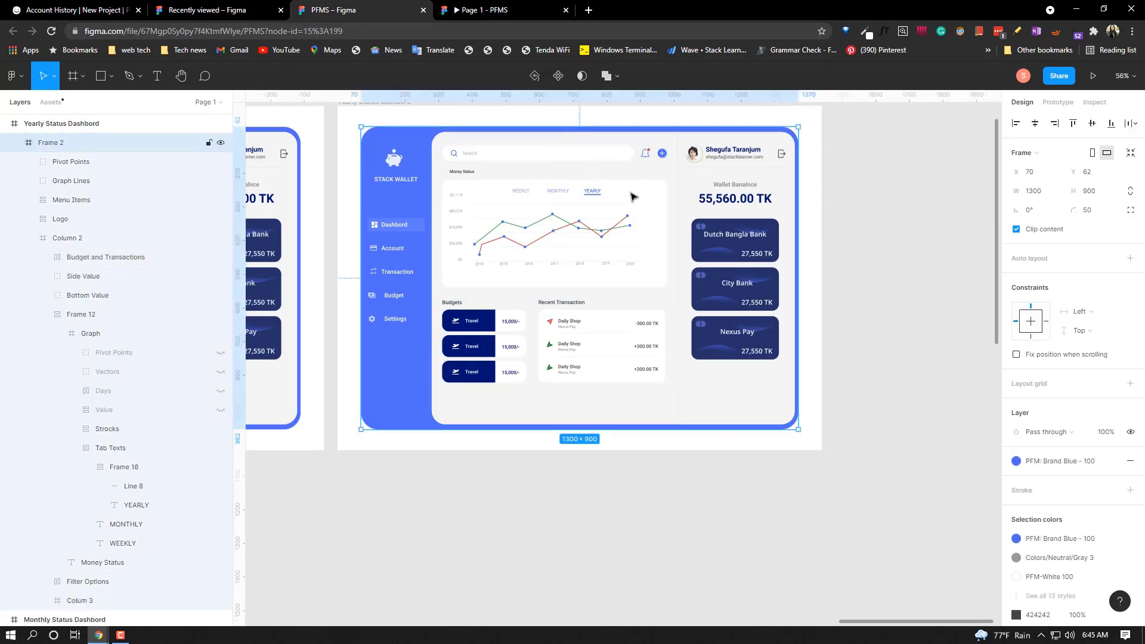
{"action": "scroll", "coordinate": [634, 197], "scroll_direction": "up", "scroll_amount": 3, "text": "ctrl"}
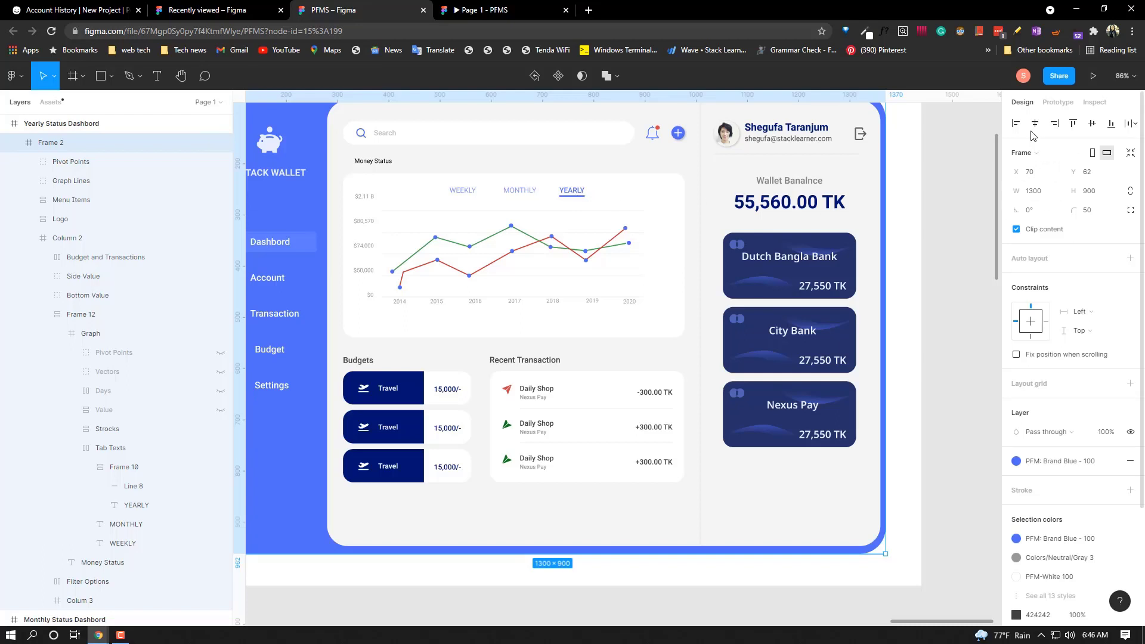
{"action": "left_click", "coordinate": [1057, 104]}
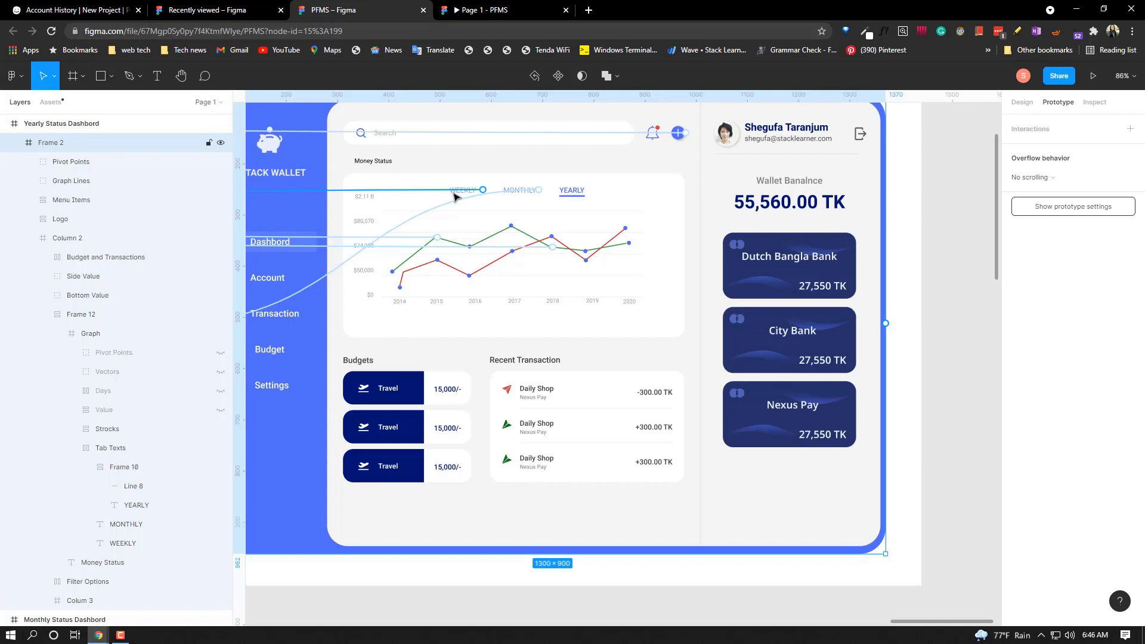
- Inspect the MONTHLY and WEEKLY tab links, confirming WEEKLY navigates to Dashboard on click
{"action": "left_click", "coordinate": [532, 192]}
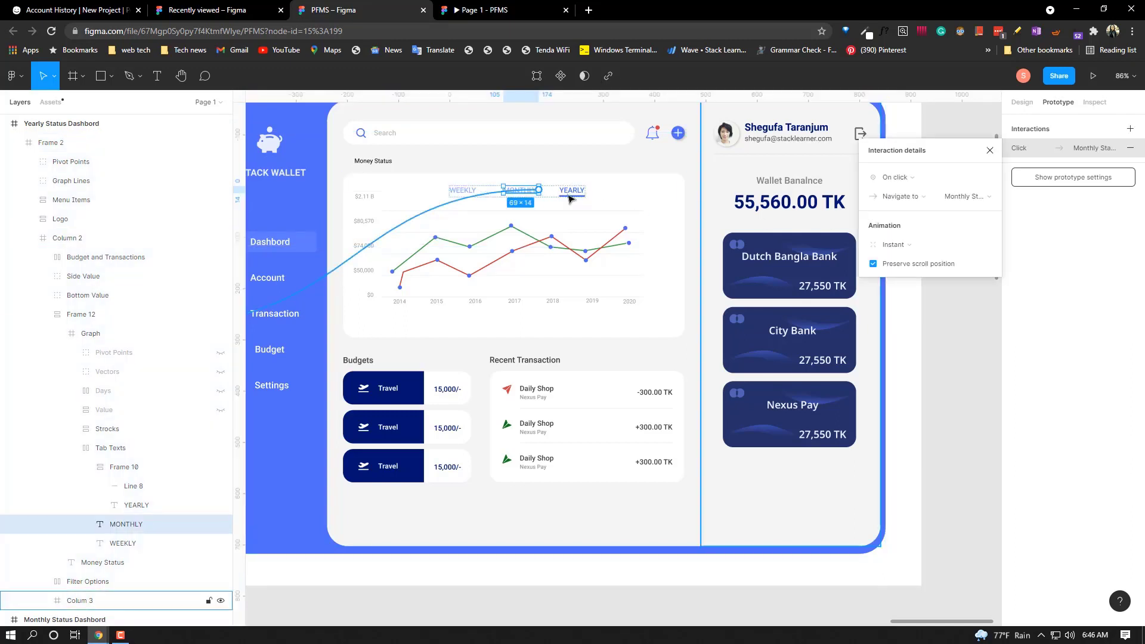
{"action": "left_click", "coordinate": [462, 190]}
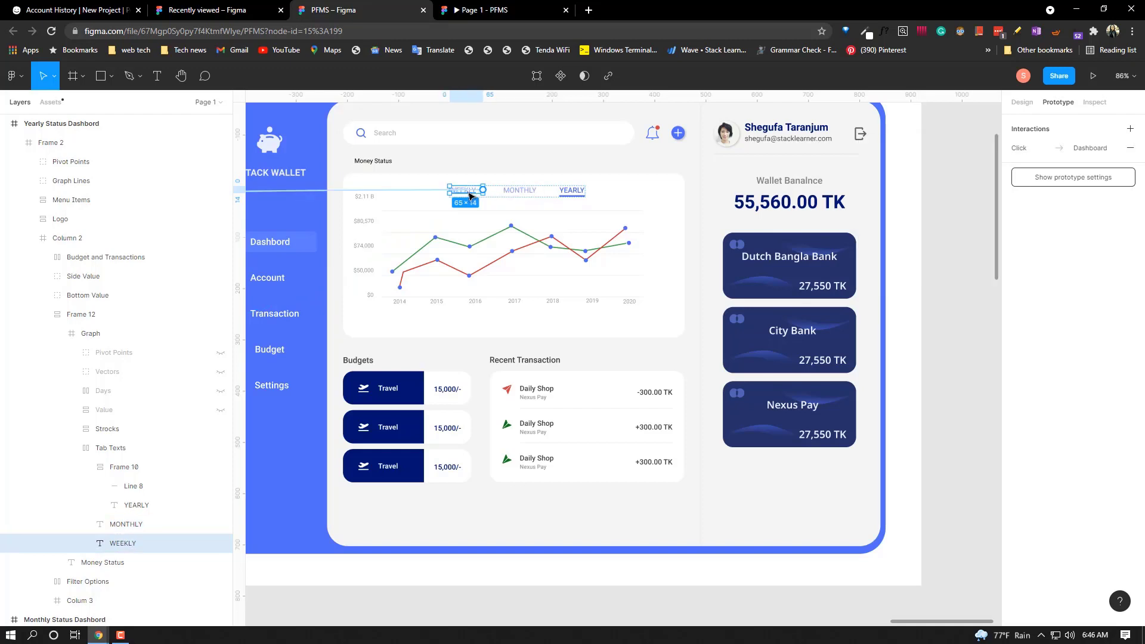
{"action": "left_click", "coordinate": [1037, 148]}
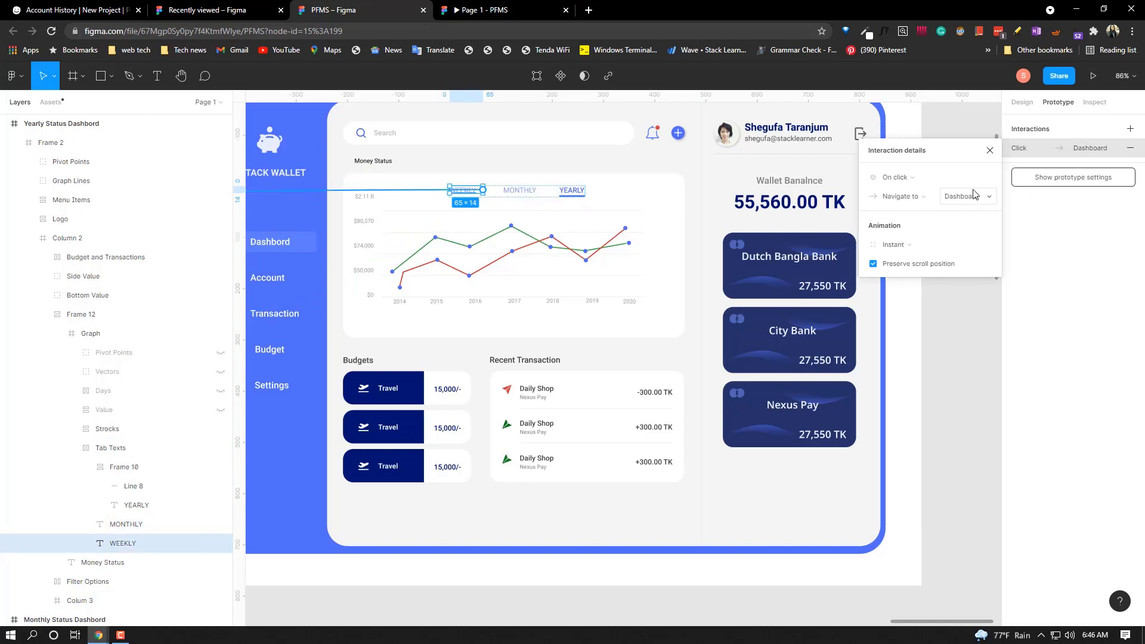
{"action": "left_click", "coordinate": [990, 152]}
{"action": "left_click", "coordinate": [523, 7]}
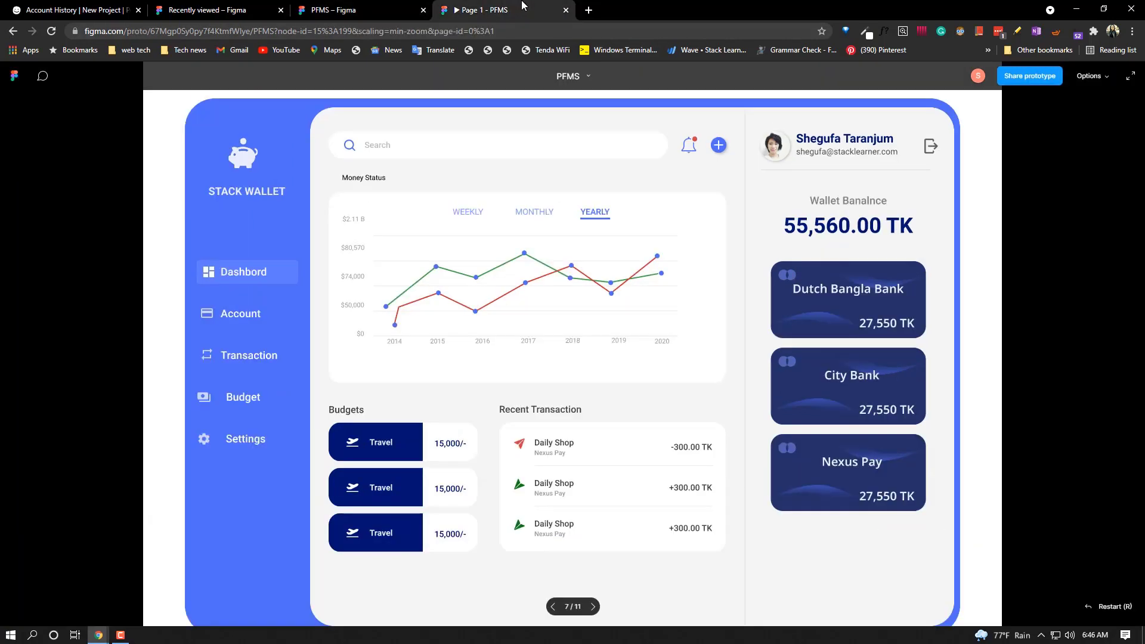
- Test the preview's MONTHLY then WEEKLY tabs, then go back to the editor
{"action": "left_click", "coordinate": [539, 216]}
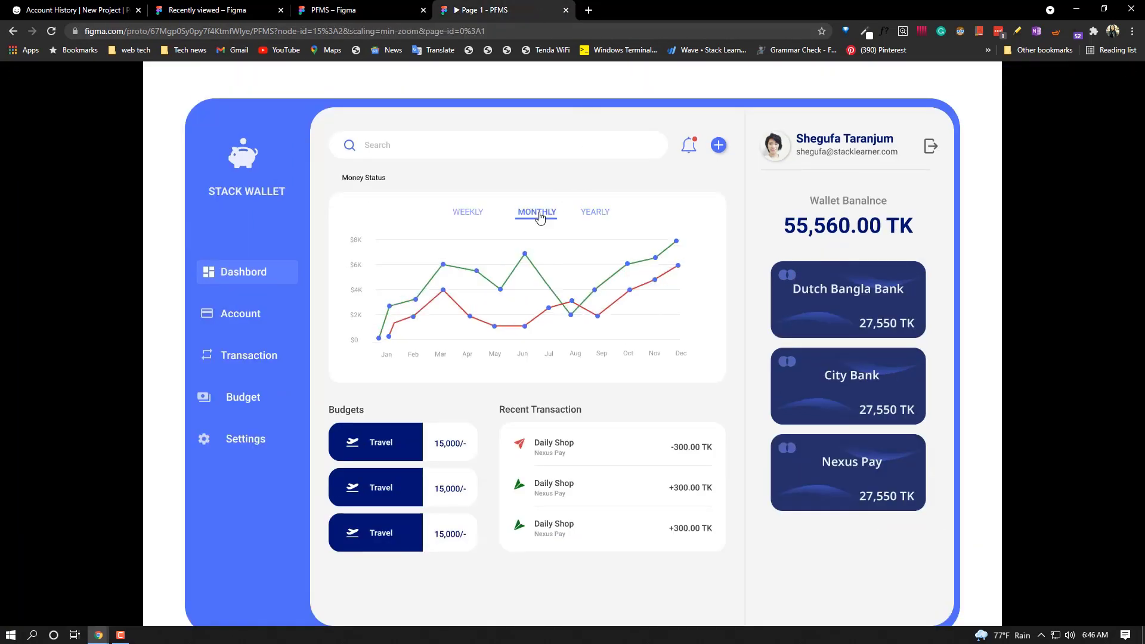
{"action": "left_click", "coordinate": [476, 218]}
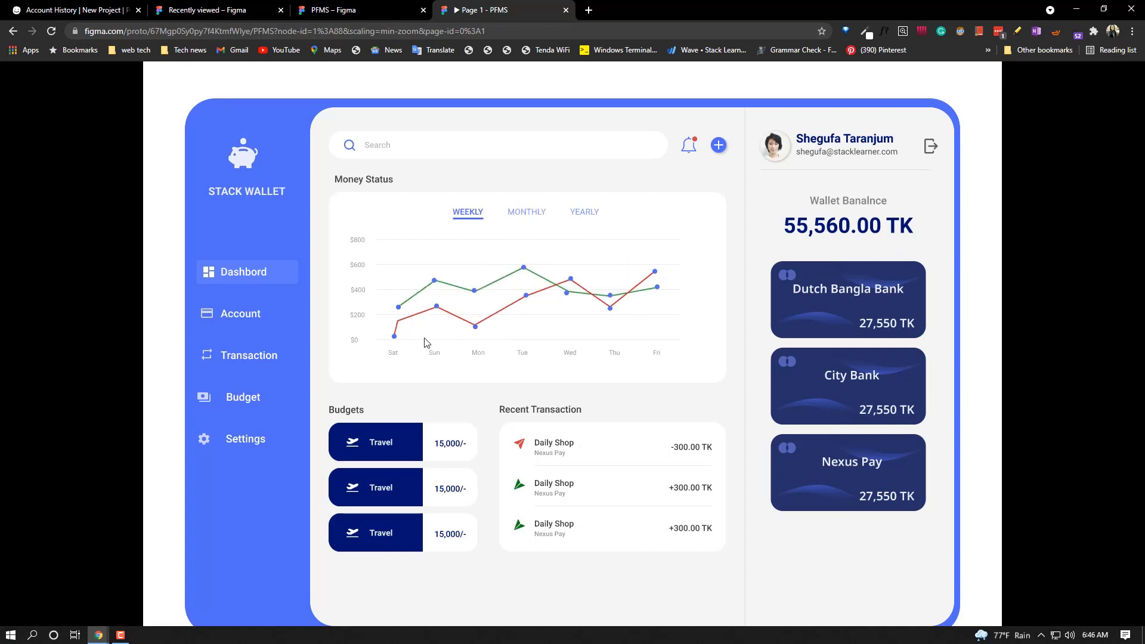
{"action": "left_click", "coordinate": [374, 8]}
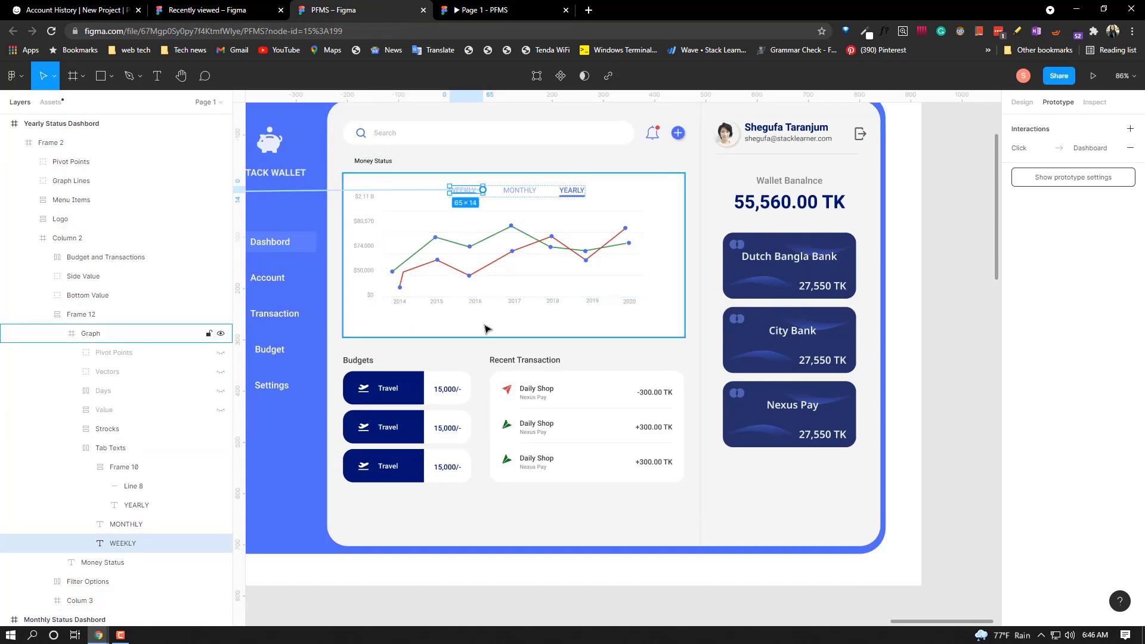
- Zoom out and pan the canvas to bring the neighbouring dashboard frames into view
{"action": "scroll", "coordinate": [702, 330], "scroll_direction": "down", "scroll_amount": 3}
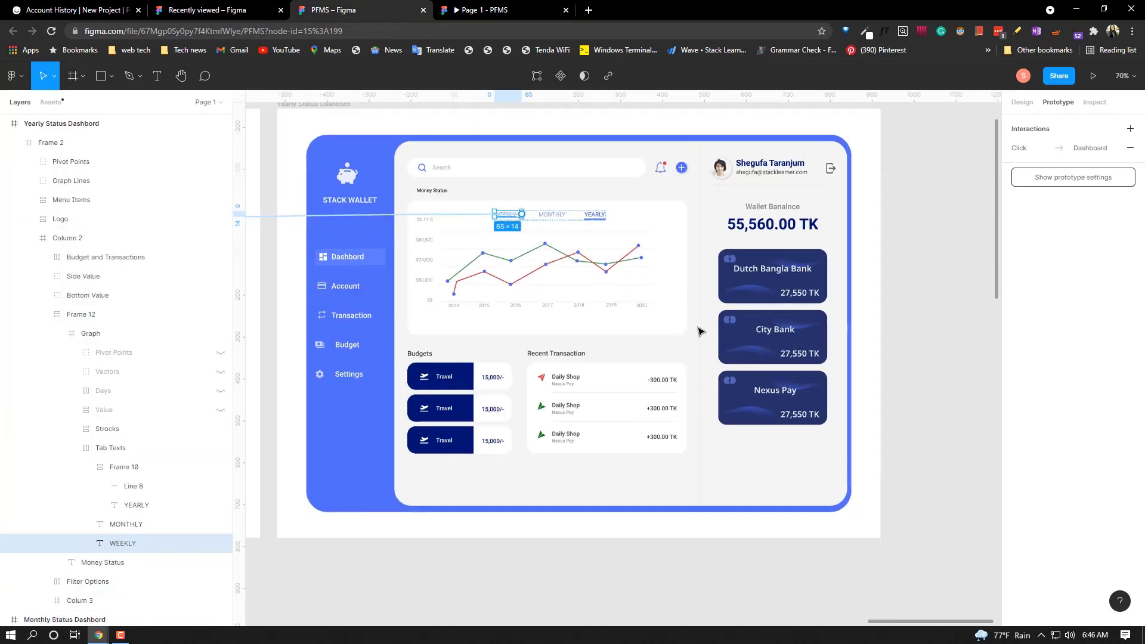
{"action": "scroll", "coordinate": [698, 331], "scroll_direction": "down", "scroll_amount": 2}
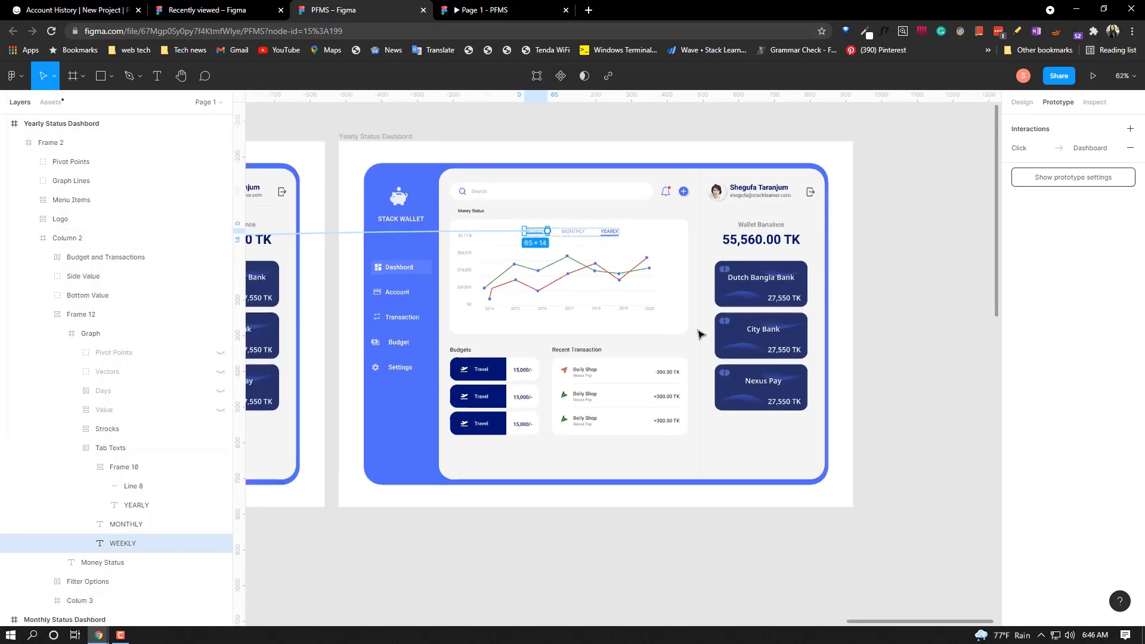
{"action": "left_click", "coordinate": [1021, 102]}
{"action": "scroll", "coordinate": [761, 434], "scroll_direction": "down", "scroll_amount": 1}
{"action": "scroll", "coordinate": [748, 426], "scroll_direction": "down", "scroll_amount": 1}
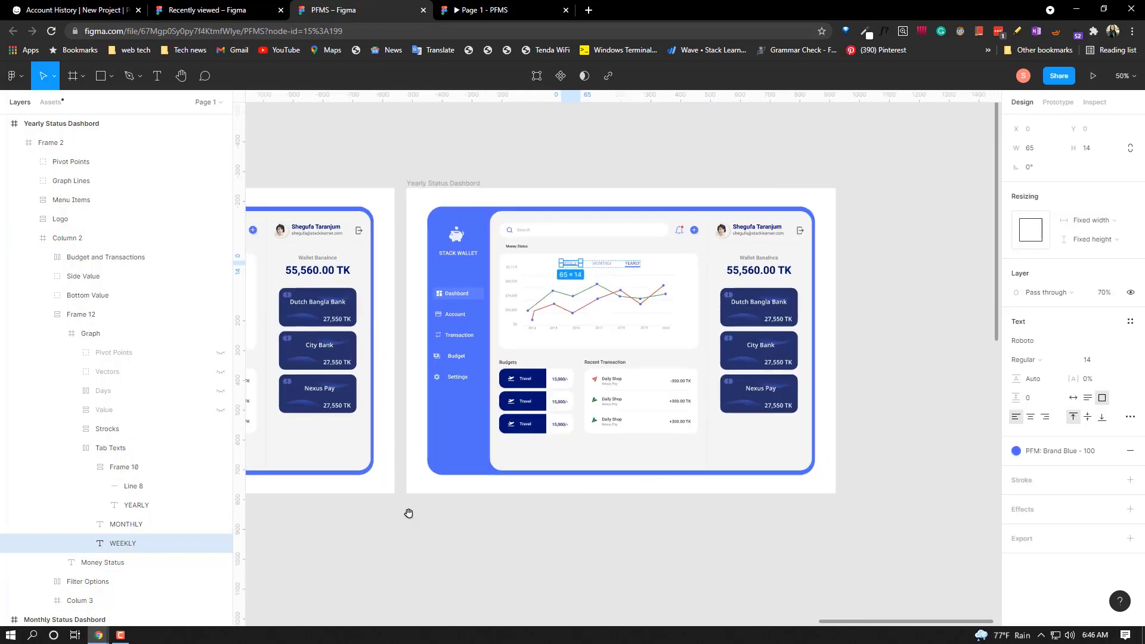
{"action": "left_click_drag", "start_coordinate": [408, 513], "coordinate": [669, 485]}
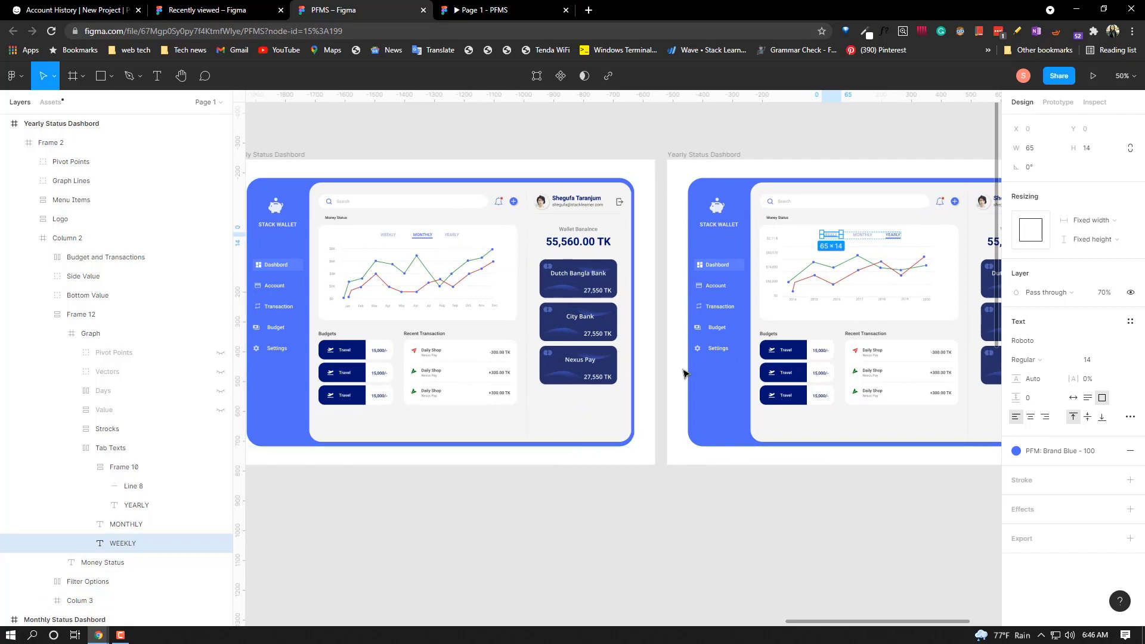
{"action": "scroll", "coordinate": [684, 372], "scroll_direction": "down", "scroll_amount": 2}
{"action": "scroll", "coordinate": [667, 136], "scroll_direction": "down", "scroll_amount": 1}
{"action": "scroll", "coordinate": [666, 163], "scroll_direction": "down", "scroll_amount": 1}
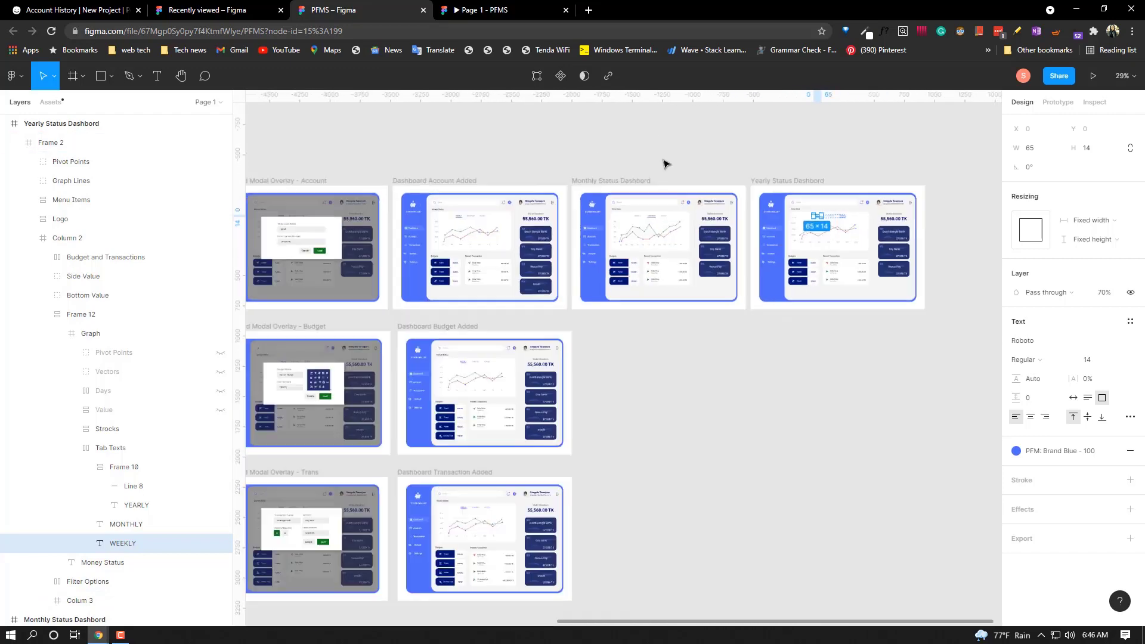
{"action": "scroll", "coordinate": [666, 163], "scroll_direction": "down", "scroll_amount": 1}
{"action": "scroll", "coordinate": [603, 161], "scroll_direction": "left", "scroll_amount": 3}
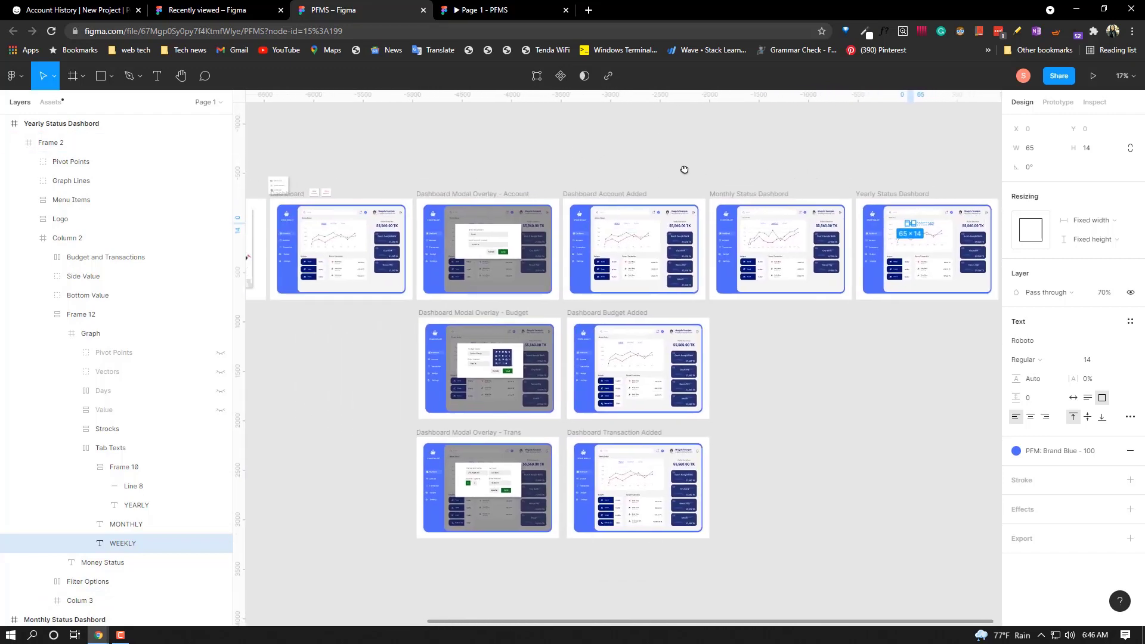
- Show all prototype flows with nothing selected, bringing the Log In frame into view
{"action": "left_click", "coordinate": [1058, 102]}
{"action": "scroll", "coordinate": [818, 198], "scroll_direction": "down", "scroll_amount": 1}
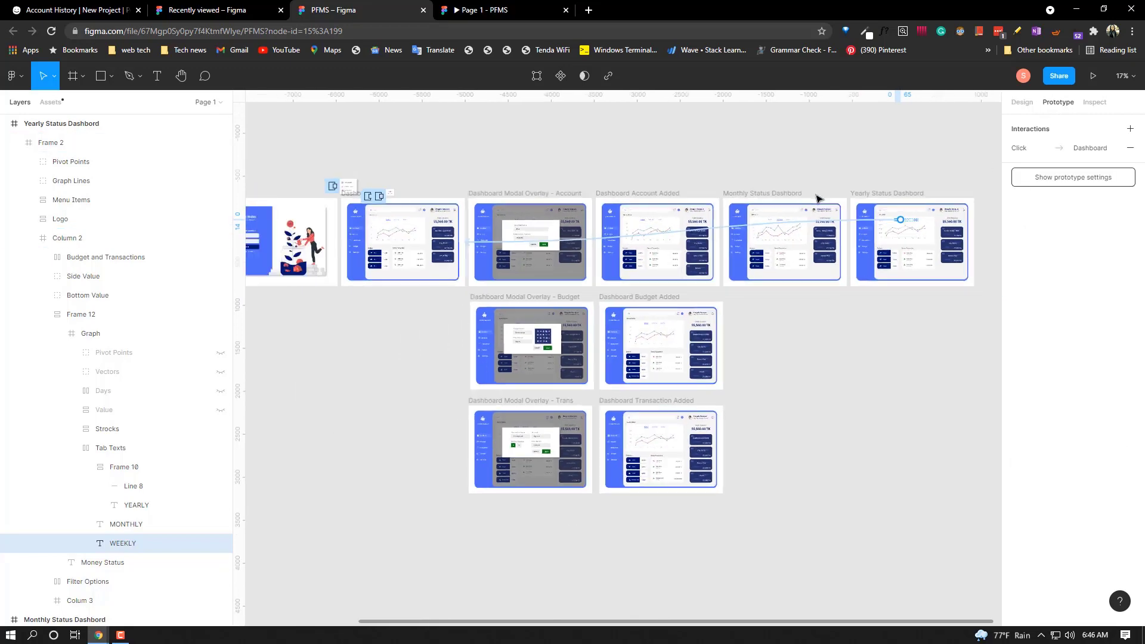
{"action": "scroll", "coordinate": [819, 198], "scroll_direction": "down", "scroll_amount": 1}
{"action": "left_click", "coordinate": [805, 371]}
{"action": "scroll", "coordinate": [828, 406], "scroll_direction": "down", "scroll_amount": 1}
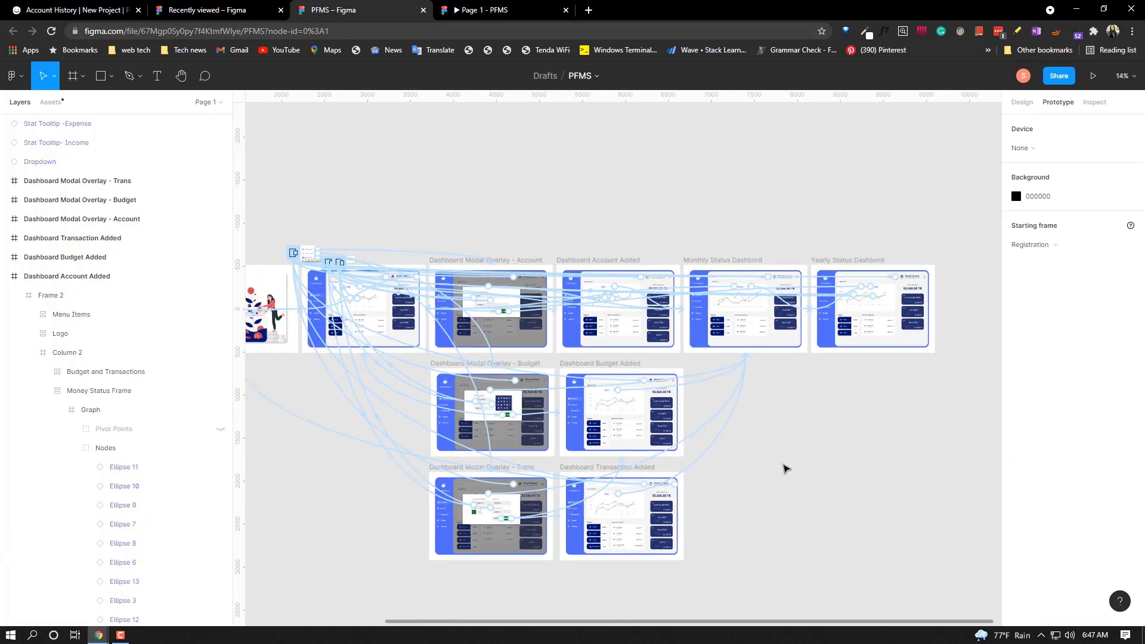
{"action": "mouse_move", "coordinate": [785, 468]}
{"action": "left_mouse_down"}
{"action": "mouse_move", "coordinate": [801, 416]}
{"action": "mouse_move", "coordinate": [847, 400]}
{"action": "left_mouse_up"}
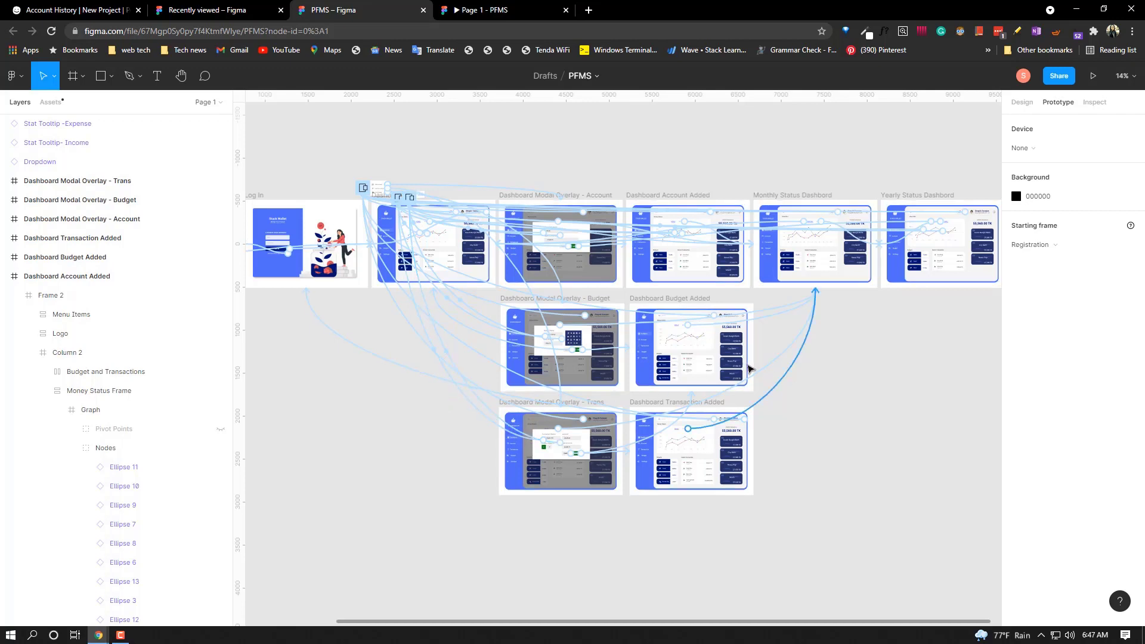
{"action": "mouse_move", "coordinate": [490, 411]}
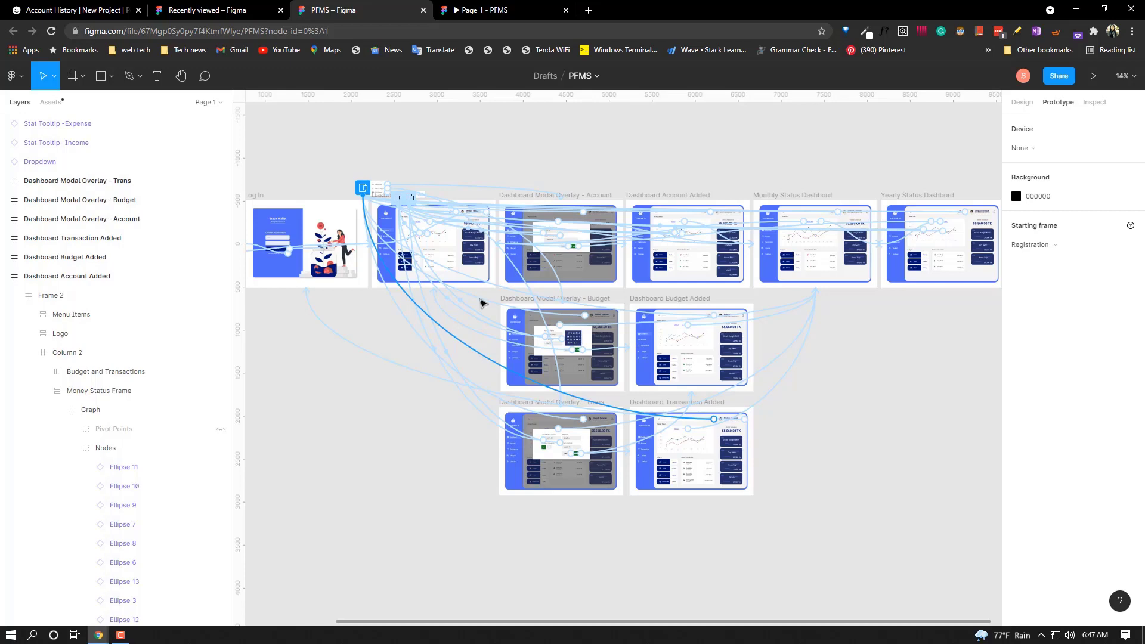
- Switch between editor and preview, hiding the prototype connections before returning to the preview
{"action": "left_click", "coordinate": [516, 17]}
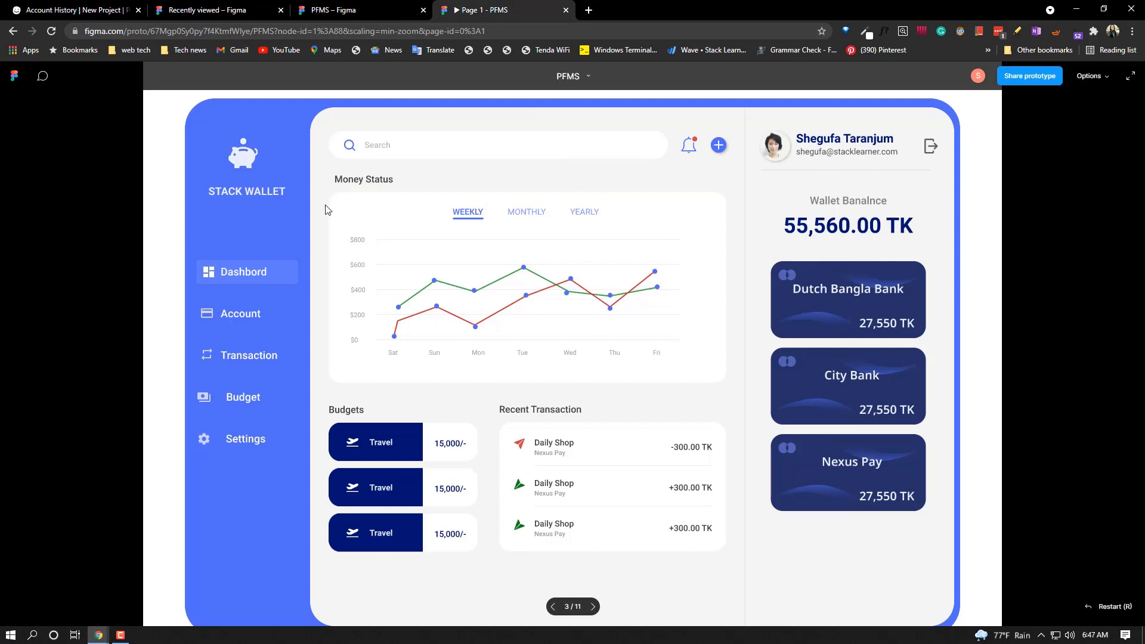
{"action": "left_click", "coordinate": [370, 10]}
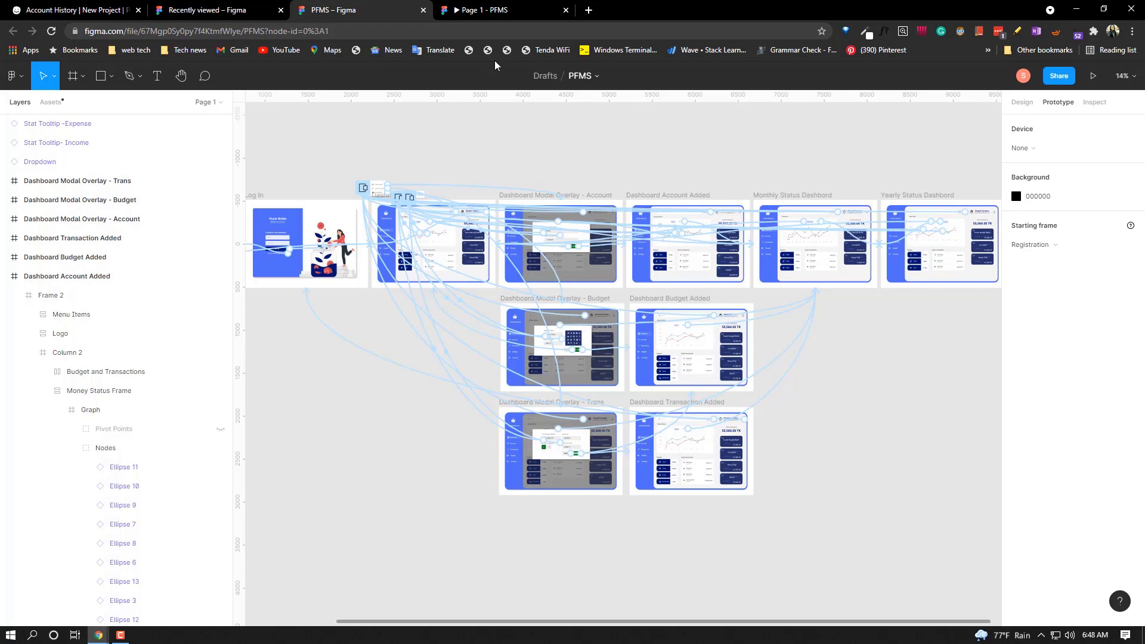
{"action": "left_click", "coordinate": [486, 10]}
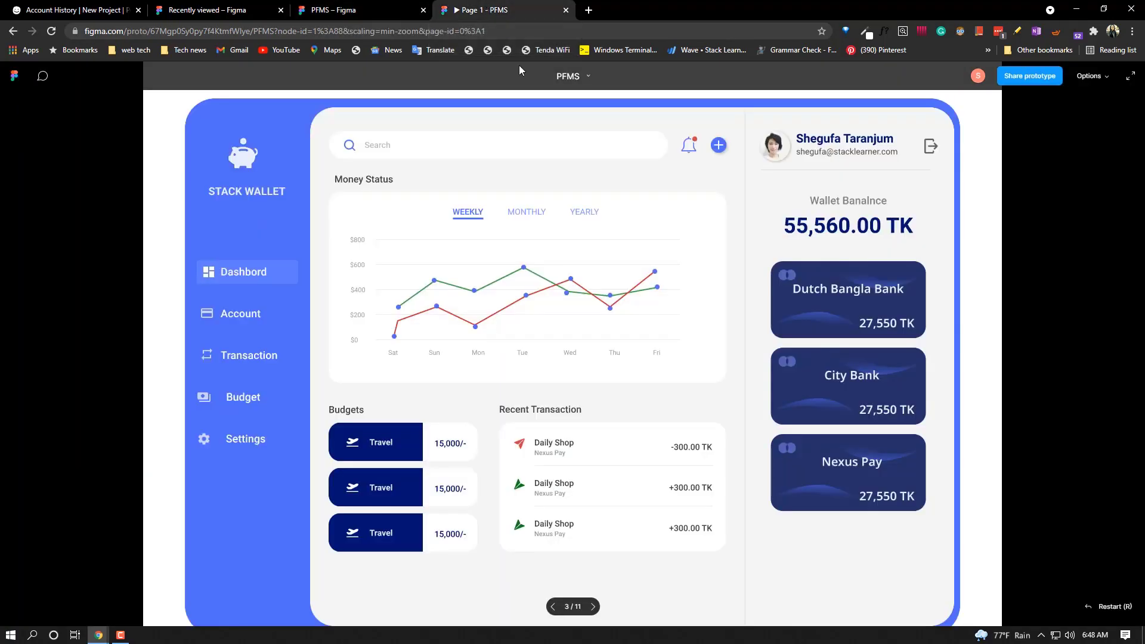
{"action": "left_click", "coordinate": [365, 12]}
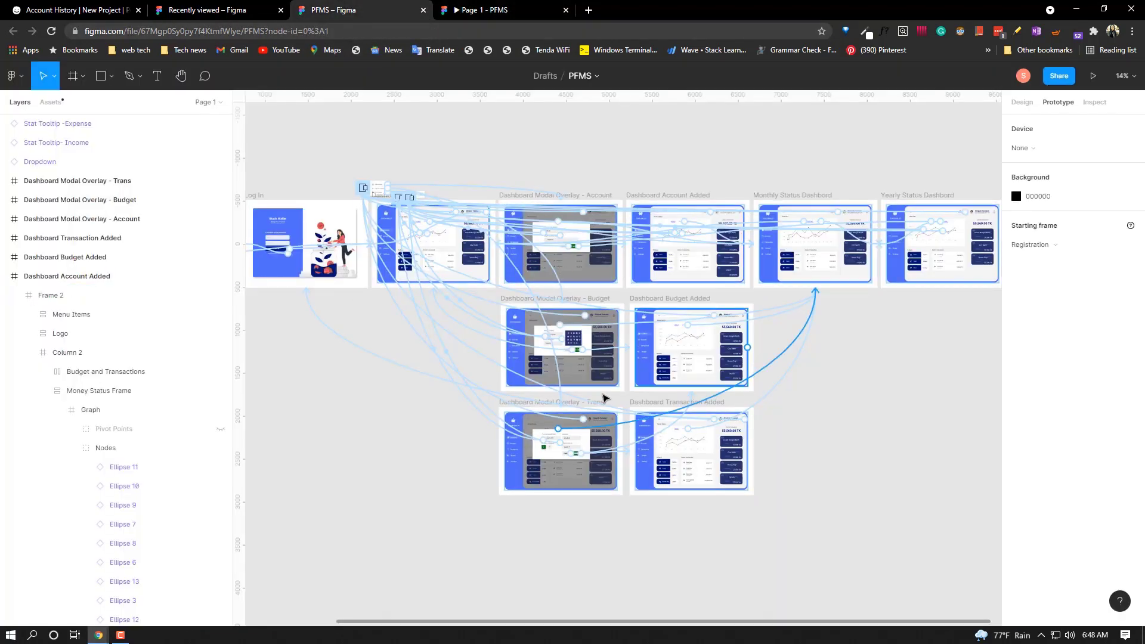
{"action": "left_click", "coordinate": [1022, 102]}
{"action": "scroll", "coordinate": [834, 319], "scroll_direction": "up", "scroll_amount": 5}
{"action": "left_click", "coordinate": [474, 10]}
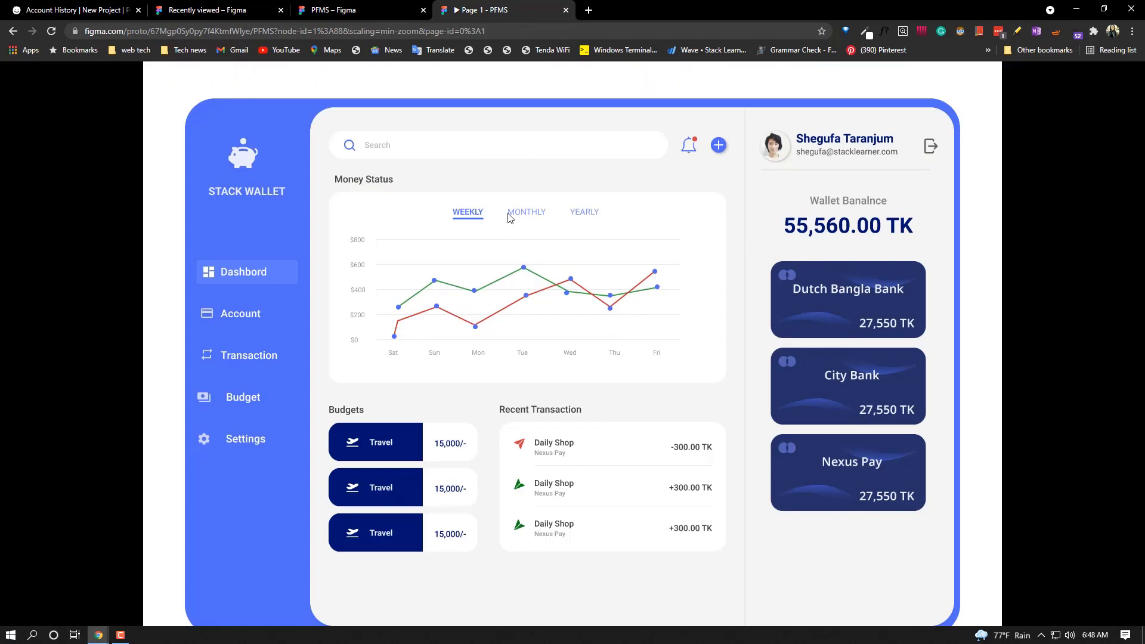
- Cycle the Money Status chart through monthly, yearly, monthly and weekly views
{"action": "left_click", "coordinate": [532, 219]}
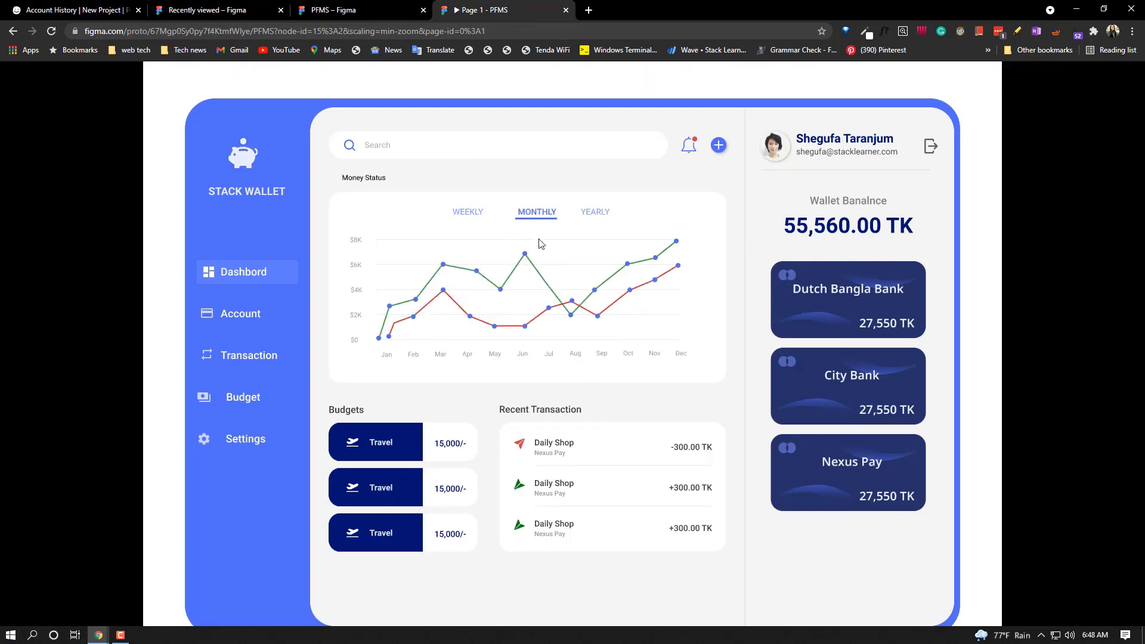
{"action": "left_click", "coordinate": [605, 217]}
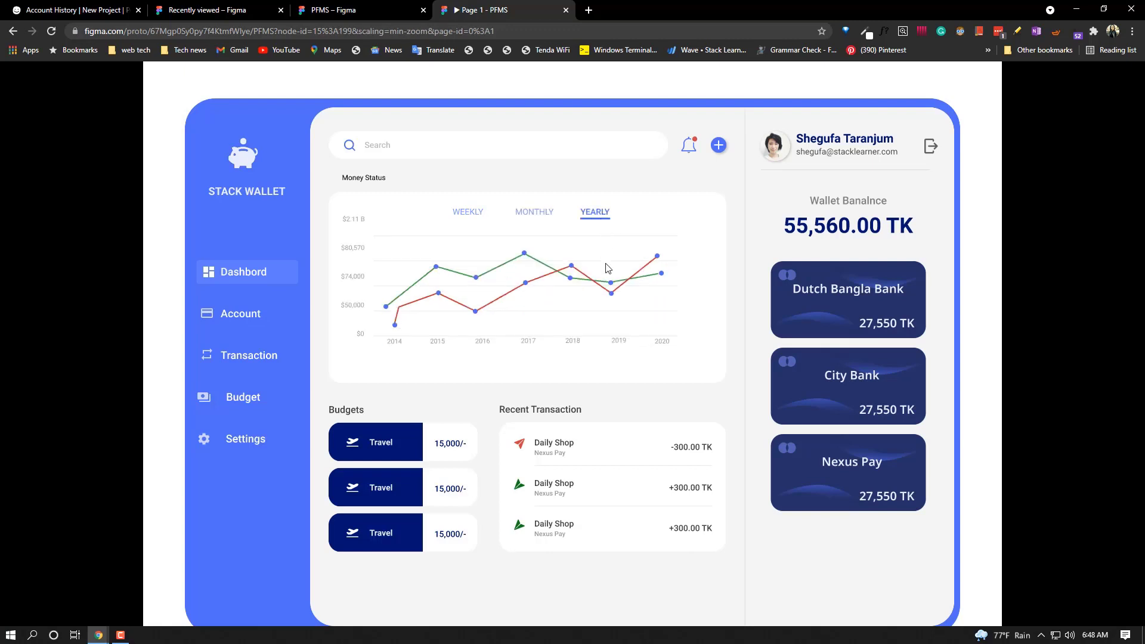
{"action": "left_click", "coordinate": [530, 215]}
{"action": "left_click", "coordinate": [471, 213]}
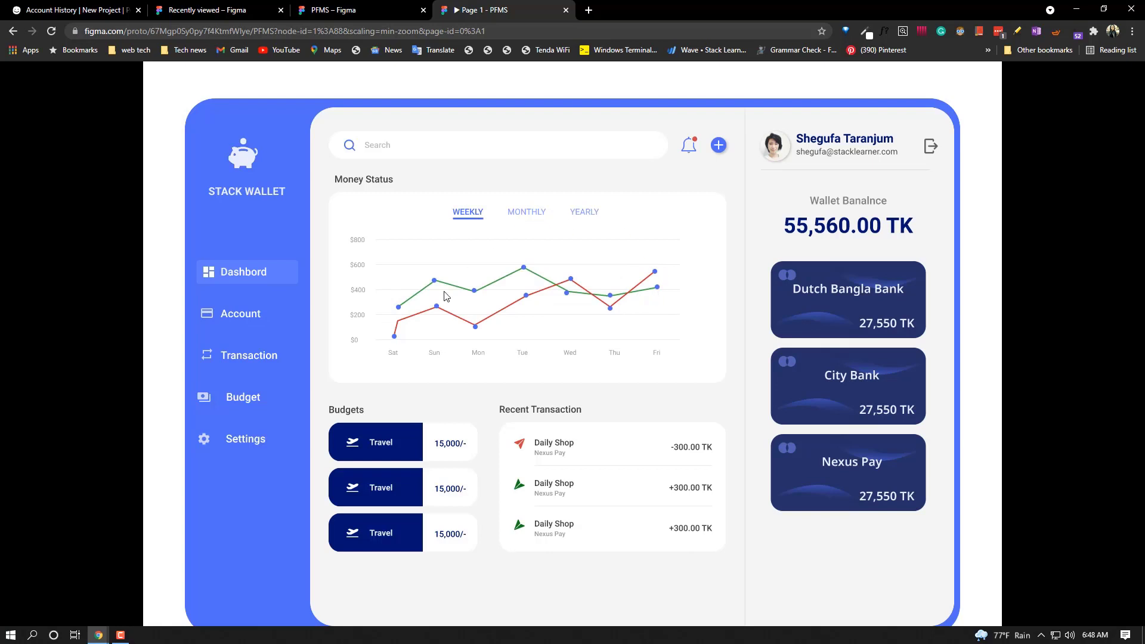
- Add a bKash account, a 7,500/- budget and a 31st night Sell transaction via the plus menu
{"action": "left_click", "coordinate": [720, 153]}
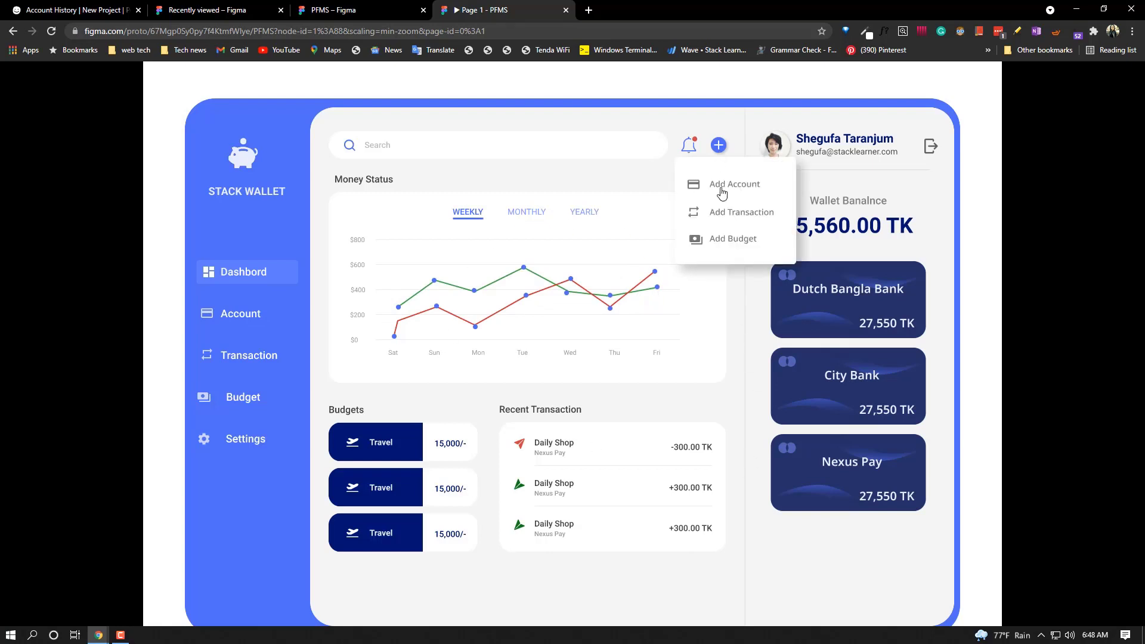
{"action": "left_click", "coordinate": [725, 186]}
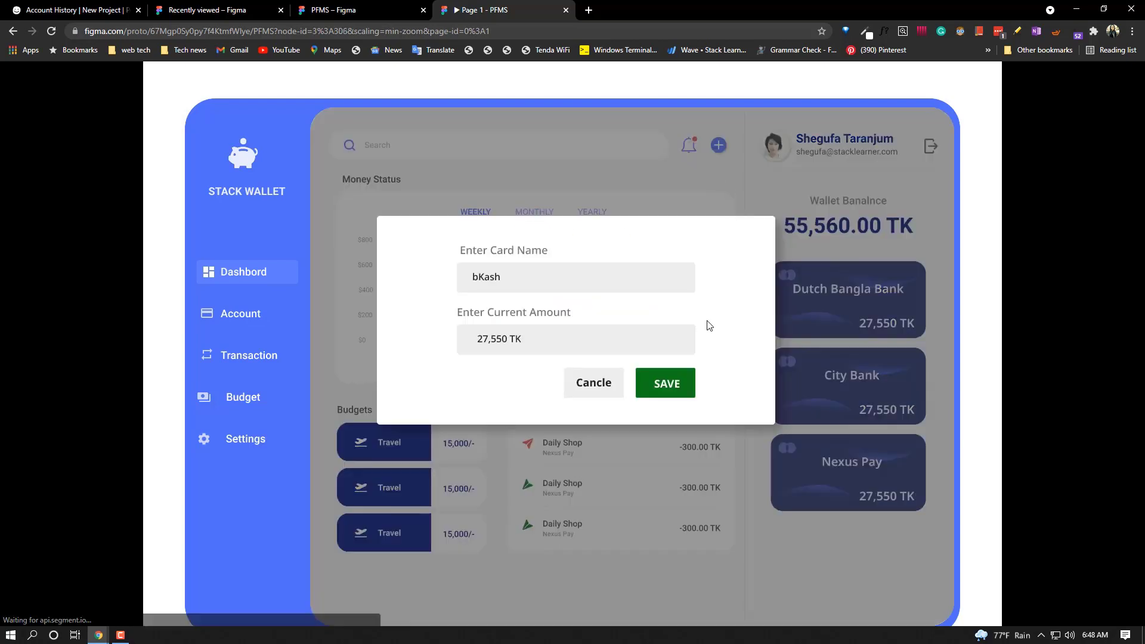
{"action": "left_click", "coordinate": [682, 388]}
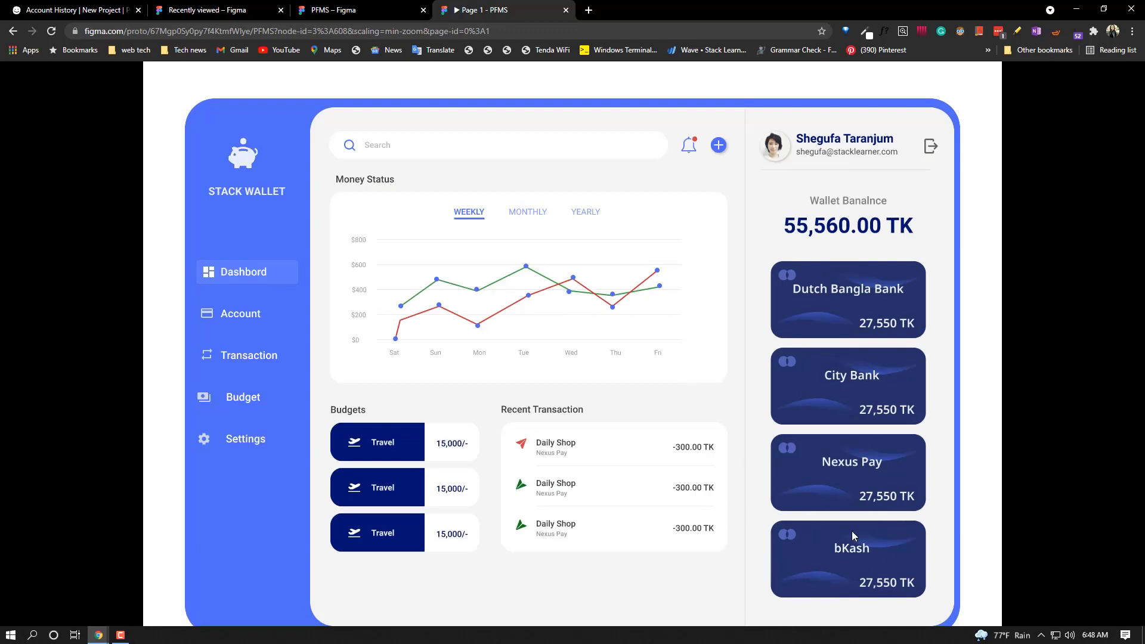
{"action": "left_click", "coordinate": [719, 145]}
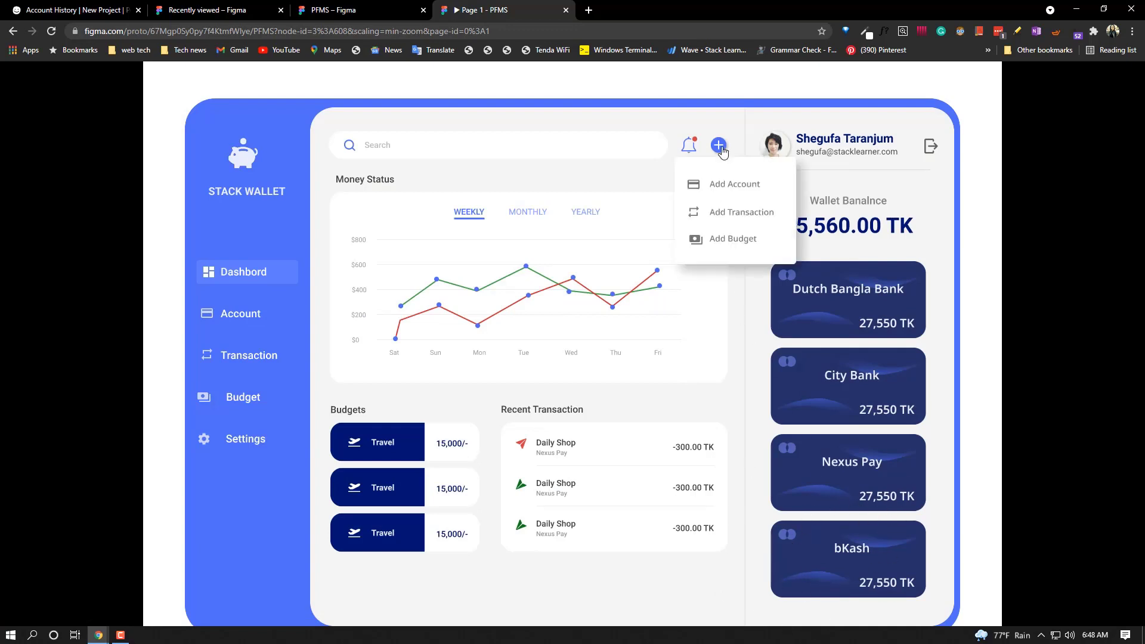
{"action": "left_click", "coordinate": [733, 240]}
{"action": "left_click", "coordinate": [680, 383]}
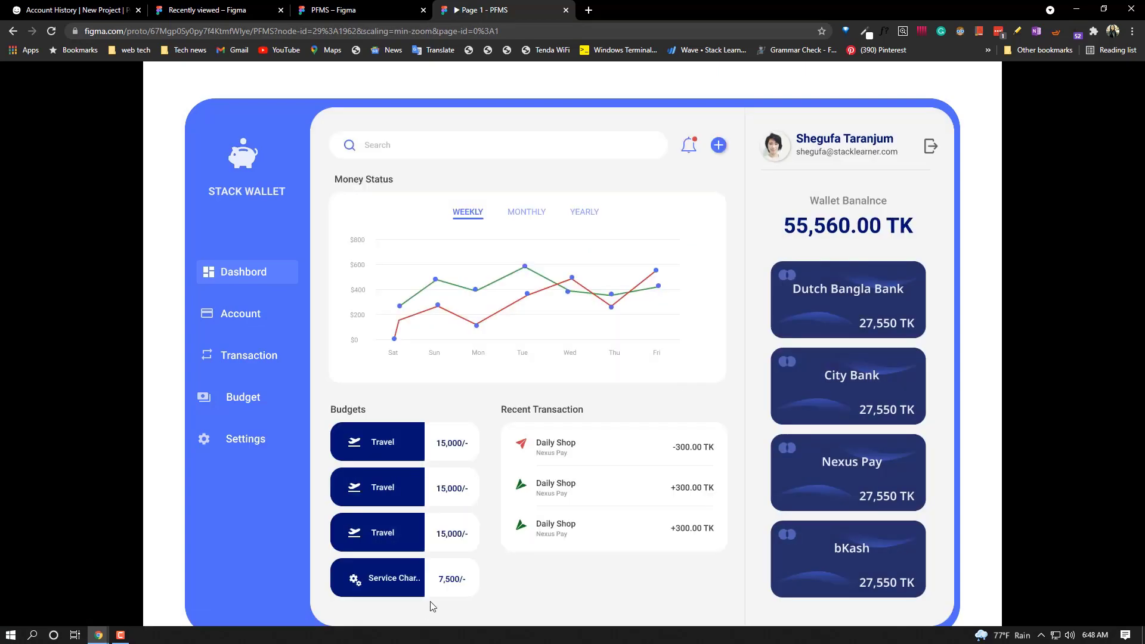
{"action": "left_click", "coordinate": [720, 146]}
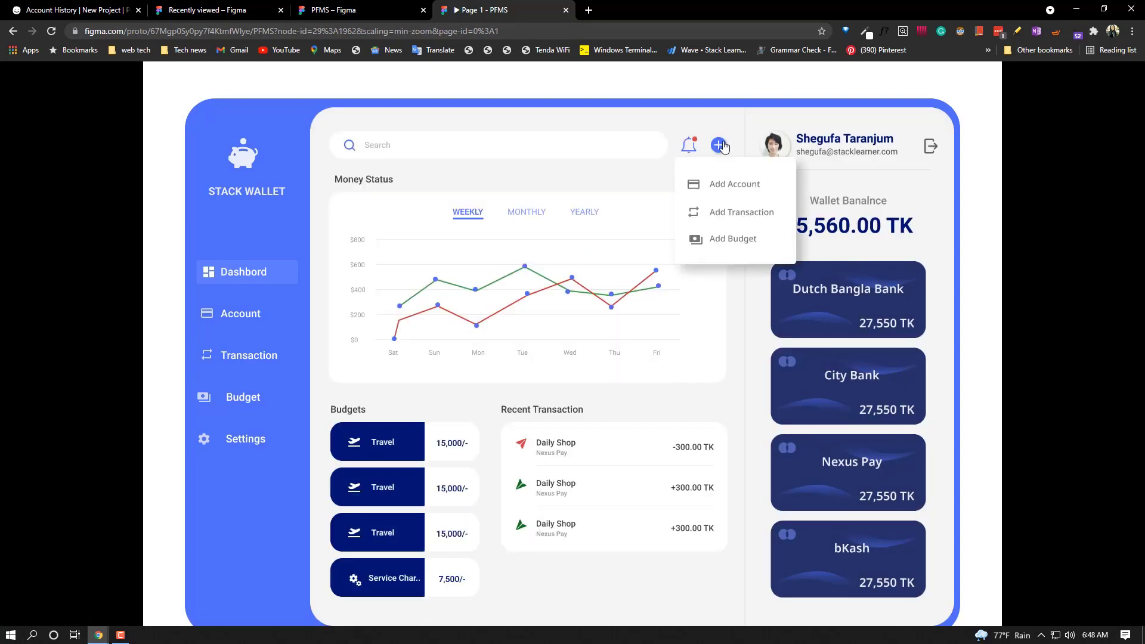
{"action": "left_click", "coordinate": [749, 219]}
{"action": "left_click", "coordinate": [685, 383]}
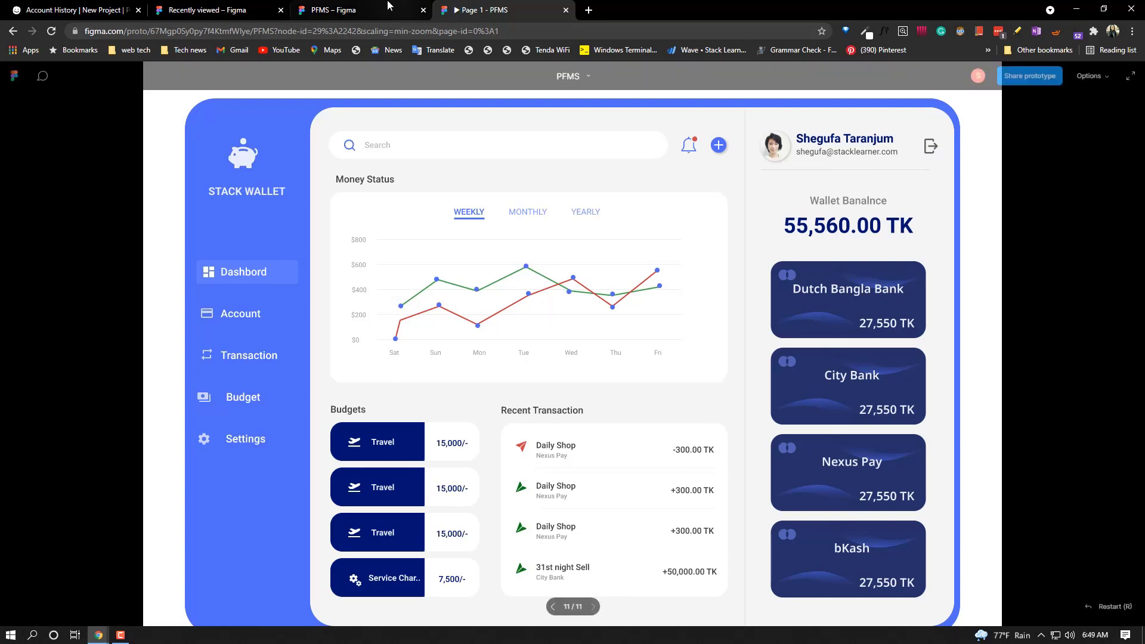
{"action": "mouse_move", "coordinate": [572, 75]}
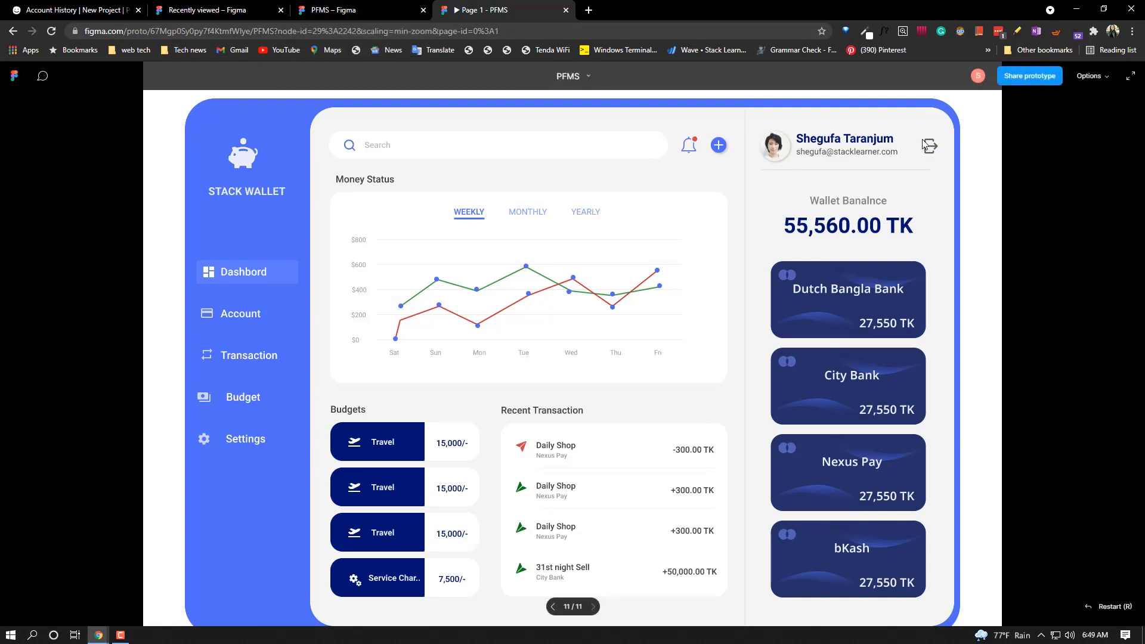
- Test logging out to the login screen and back in, then return to the editor
{"action": "left_click", "coordinate": [930, 146]}
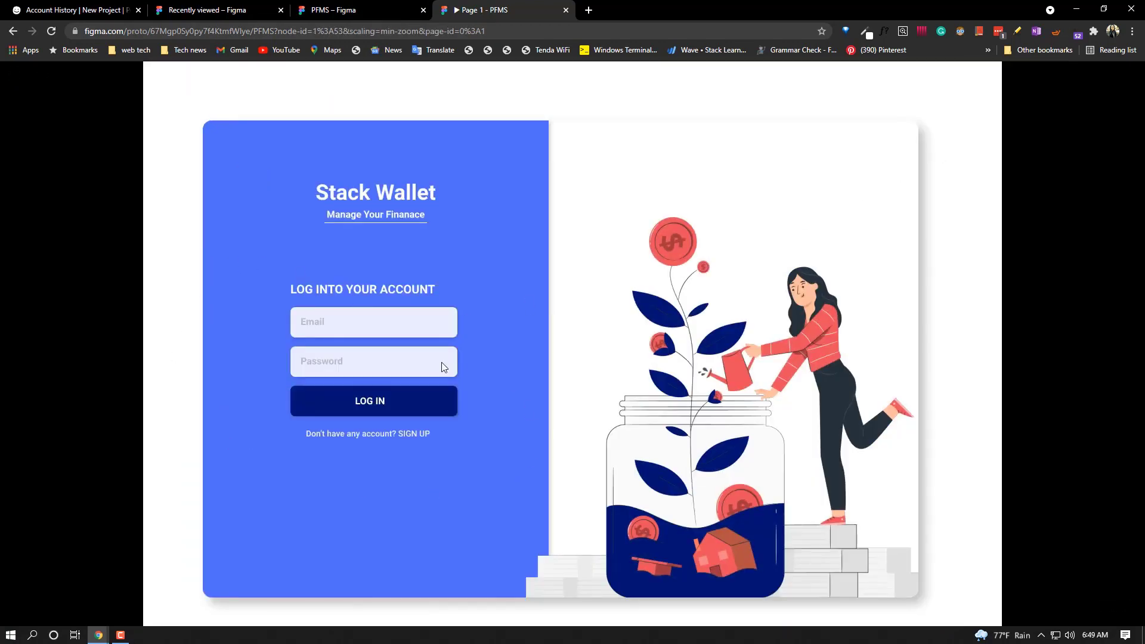
{"action": "left_click", "coordinate": [375, 404]}
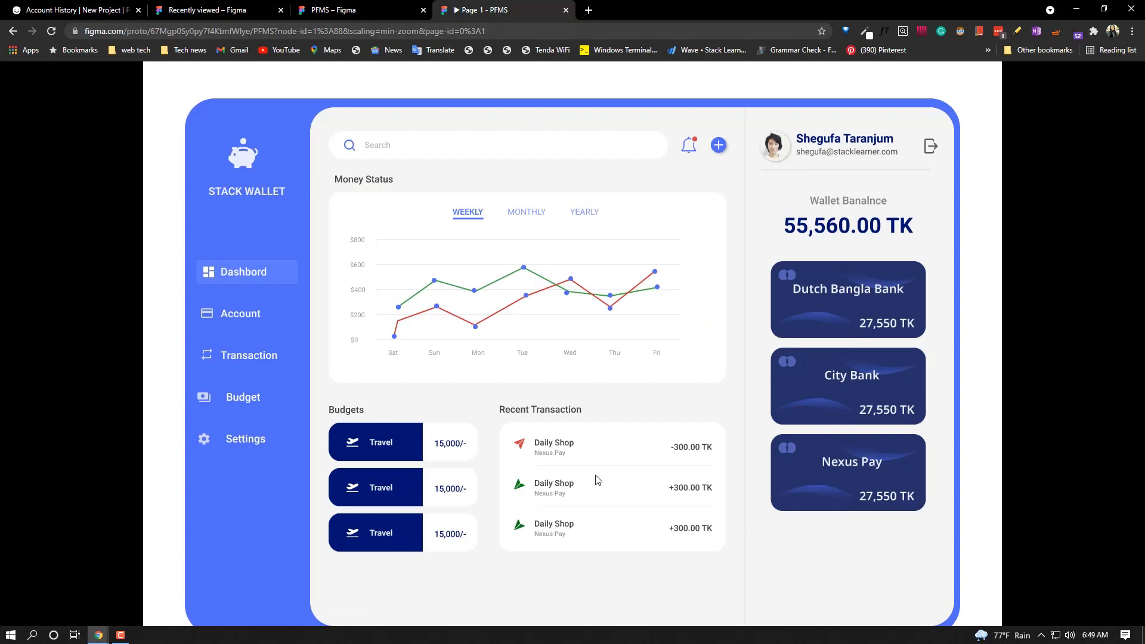
{"action": "left_click", "coordinate": [346, 10]}
{"action": "scroll", "coordinate": [823, 265], "scroll_direction": "up", "scroll_amount": 5, "text": "ctrl"}
- Inspect a dashboard frame's layers, then navigate the canvas to the Dashboard Transaction Added frame
{"action": "scroll", "coordinate": [915, 298], "scroll_direction": "up", "scroll_amount": 3, "text": "ctrl"}
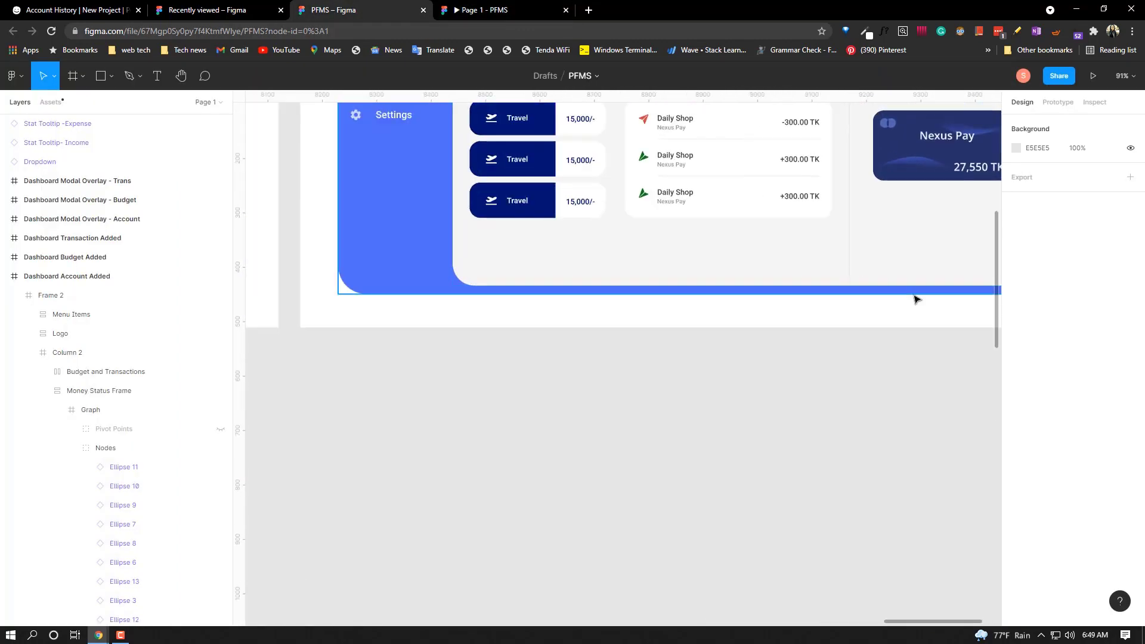
{"action": "scroll", "coordinate": [755, 485], "scroll_direction": "up", "scroll_amount": 2}
{"action": "scroll", "coordinate": [706, 320], "scroll_direction": "up", "scroll_amount": 3}
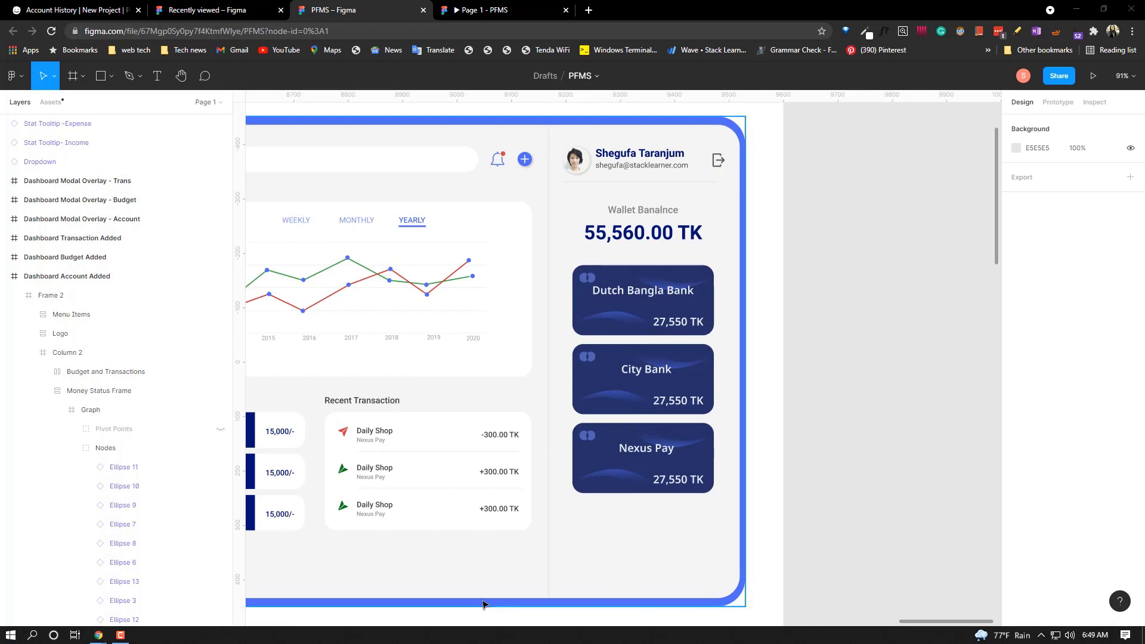
{"action": "left_click", "coordinate": [421, 588]}
{"action": "left_click", "coordinate": [834, 484]}
{"action": "scroll", "coordinate": [799, 492], "scroll_direction": "down", "scroll_amount": 5}
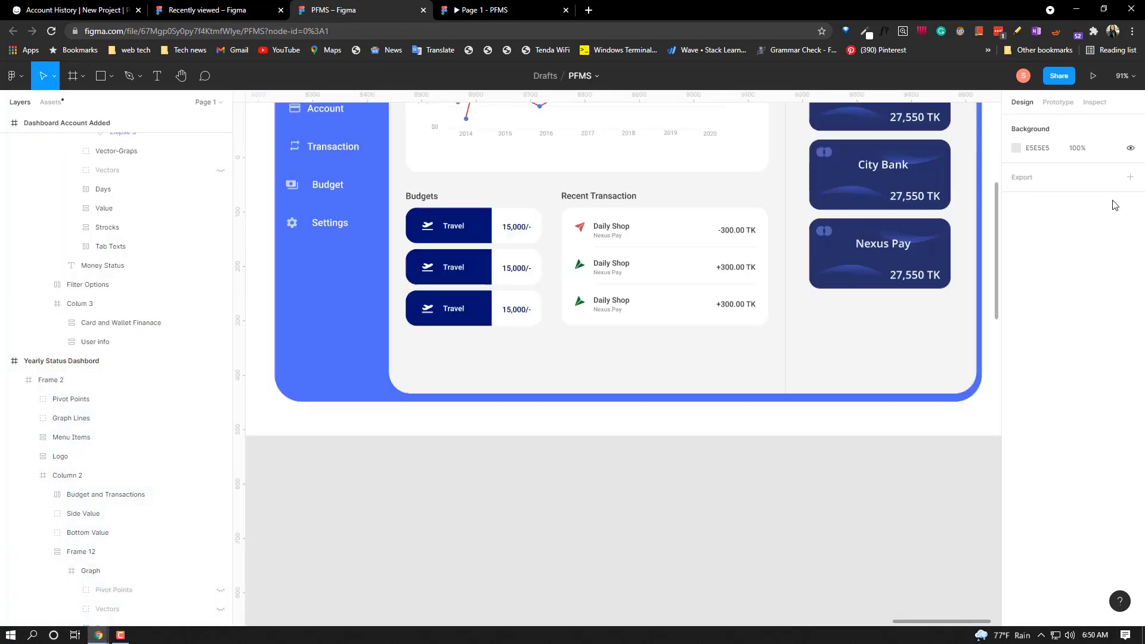
{"action": "scroll", "coordinate": [718, 411], "scroll_direction": "left", "scroll_amount": 10}
{"action": "scroll", "coordinate": [489, 365], "scroll_direction": "down", "scroll_amount": 5, "text": "ctrl"}
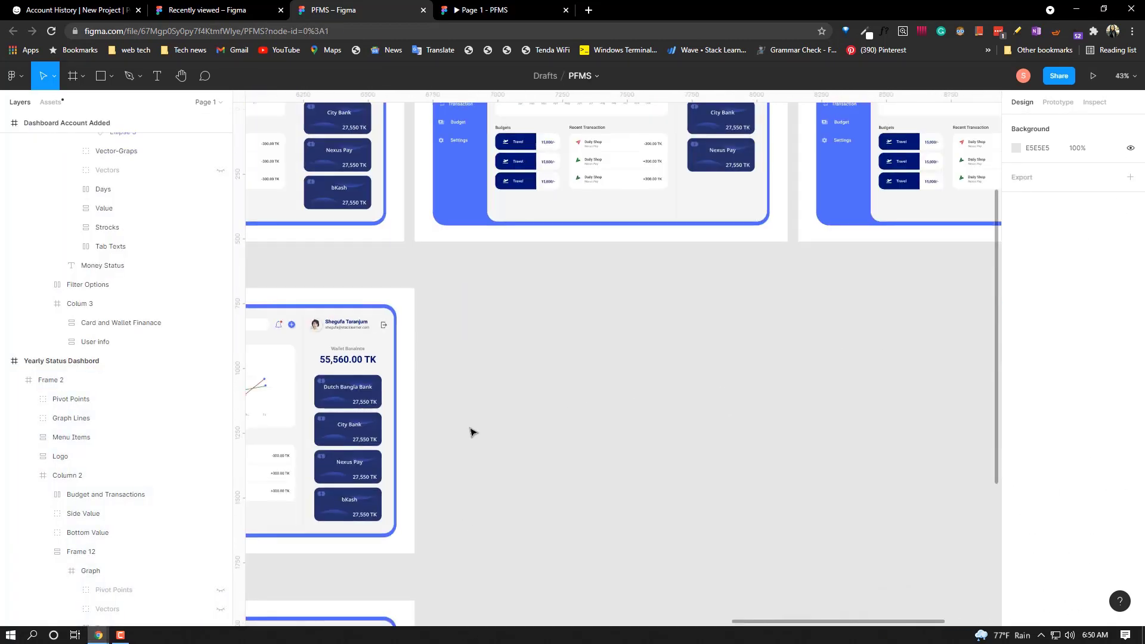
{"action": "scroll", "coordinate": [792, 258], "scroll_direction": "up", "scroll_amount": 3}
{"action": "scroll", "coordinate": [780, 235], "scroll_direction": "down", "scroll_amount": 3}
{"action": "scroll", "coordinate": [752, 332], "scroll_direction": "down", "scroll_amount": 1}
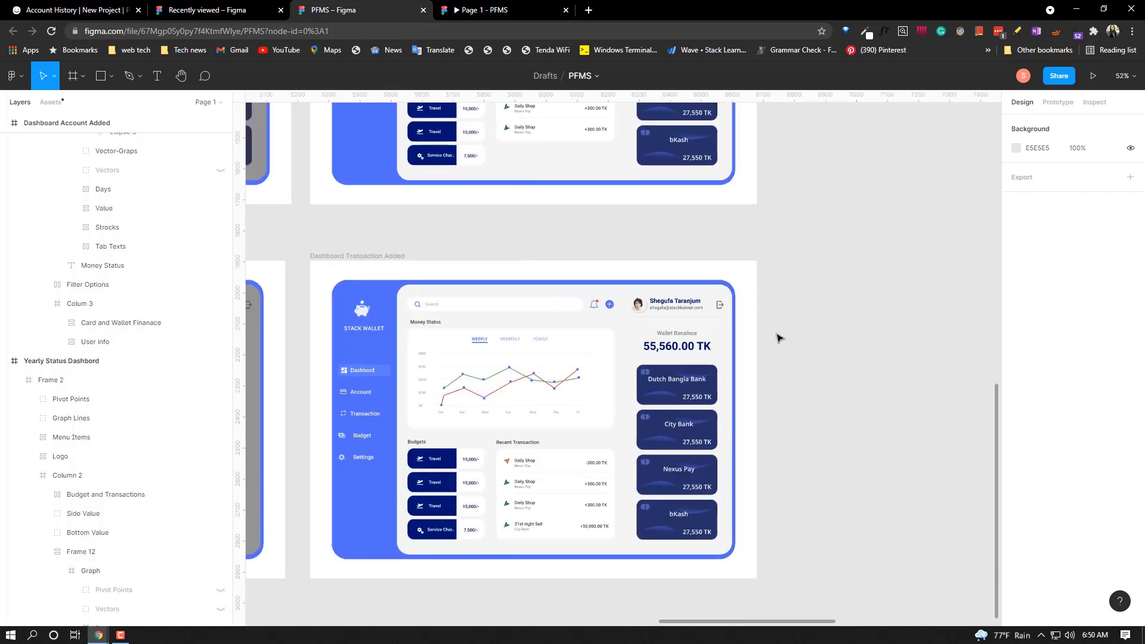
{"action": "scroll", "coordinate": [779, 335], "scroll_direction": "down", "scroll_amount": 1}
{"action": "scroll", "coordinate": [800, 276], "scroll_direction": "down", "scroll_amount": 1}
{"action": "scroll", "coordinate": [800, 276], "scroll_direction": "up", "scroll_amount": 5, "text": "ctrl"}
{"action": "scroll", "coordinate": [800, 277], "scroll_direction": "left", "scroll_amount": 2}
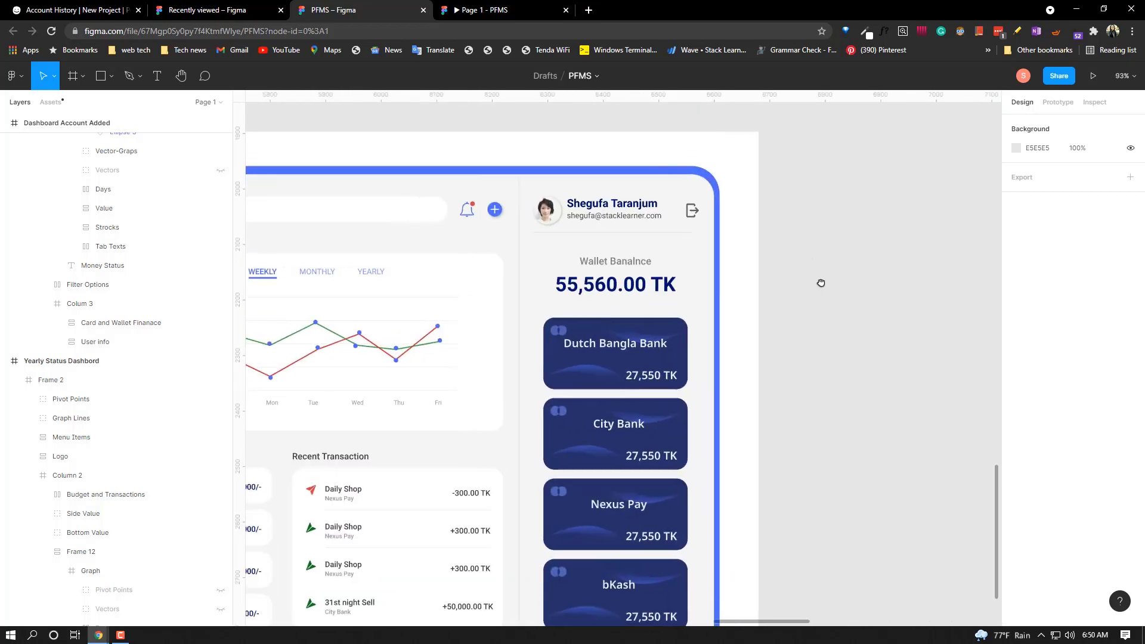
{"action": "scroll", "coordinate": [894, 275], "scroll_direction": "left", "scroll_amount": 3}
- Give the Log Out icon an On click → Navigate to Log In interaction
{"action": "double_click", "coordinate": [874, 219]}
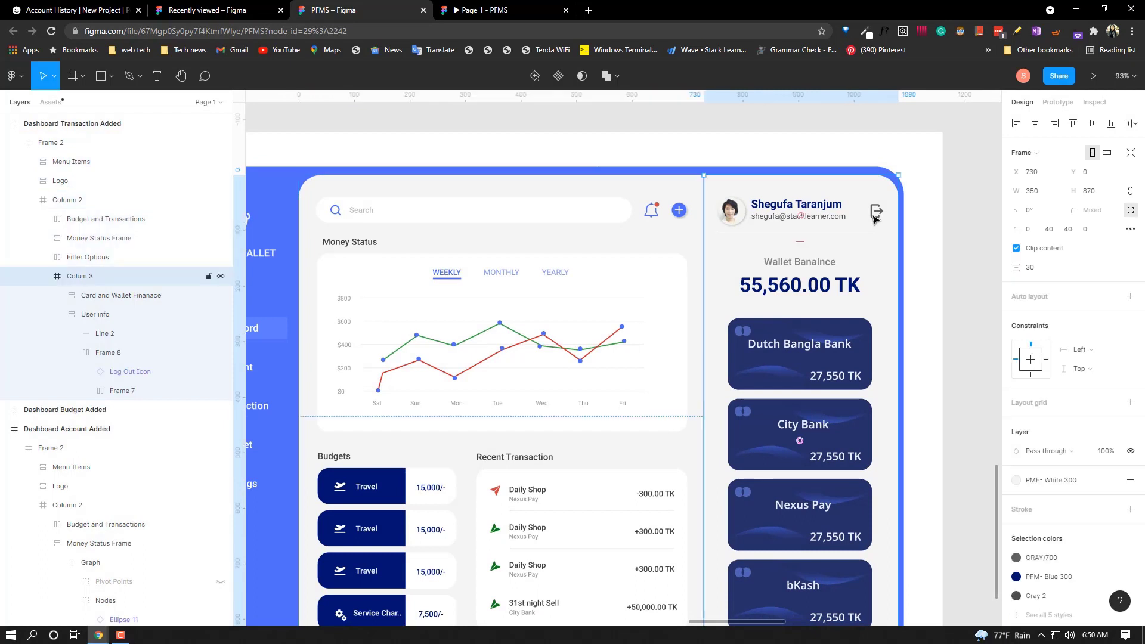
{"action": "double_click", "coordinate": [874, 220]}
{"action": "left_click", "coordinate": [1063, 104]}
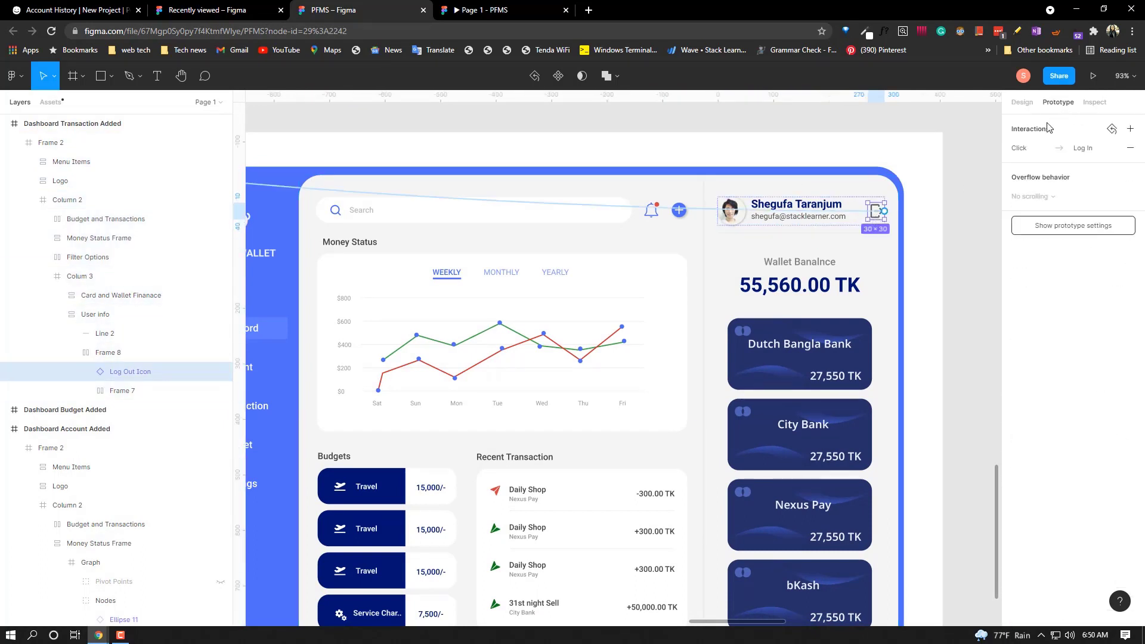
{"action": "left_click", "coordinate": [1043, 129]}
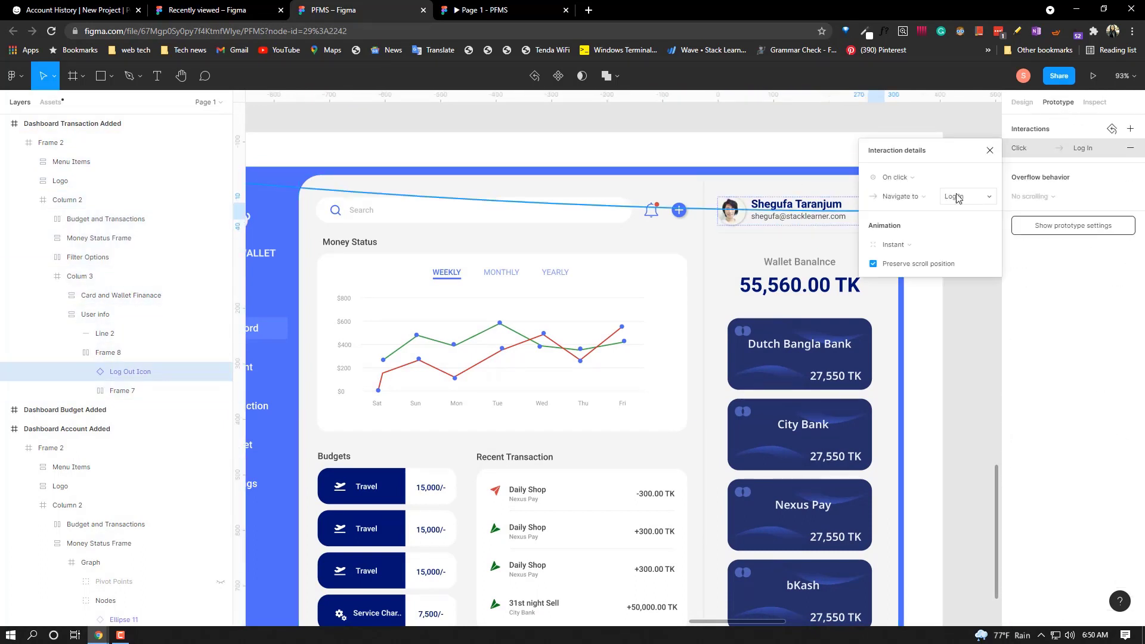
{"action": "left_click", "coordinate": [990, 151]}
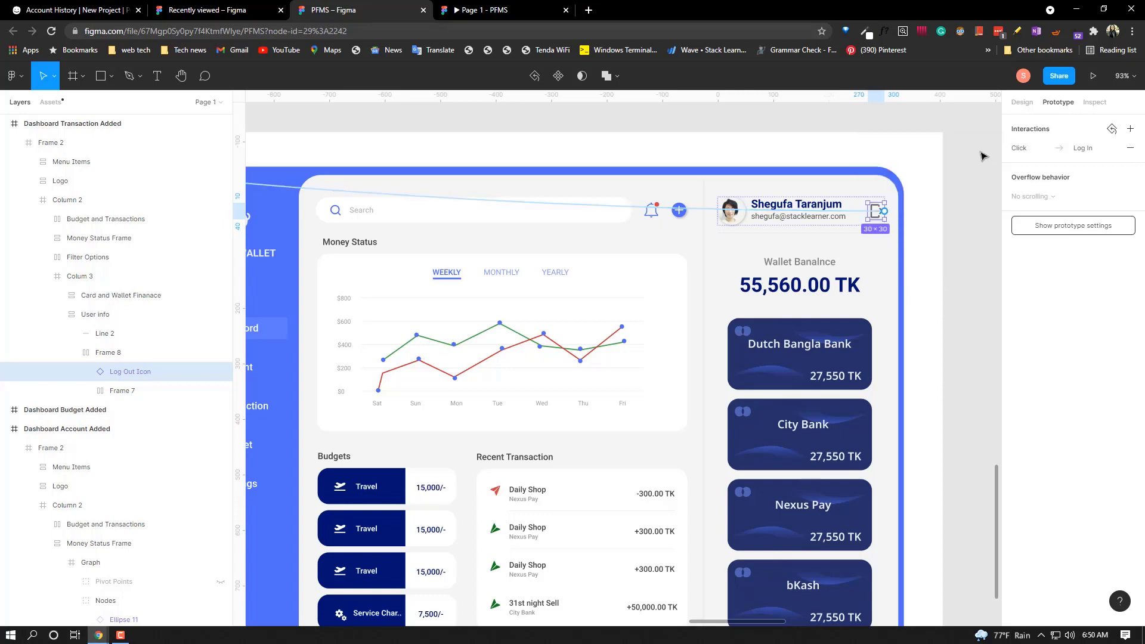
{"action": "key", "text": "minus"}
{"action": "left_click", "coordinate": [688, 471]}
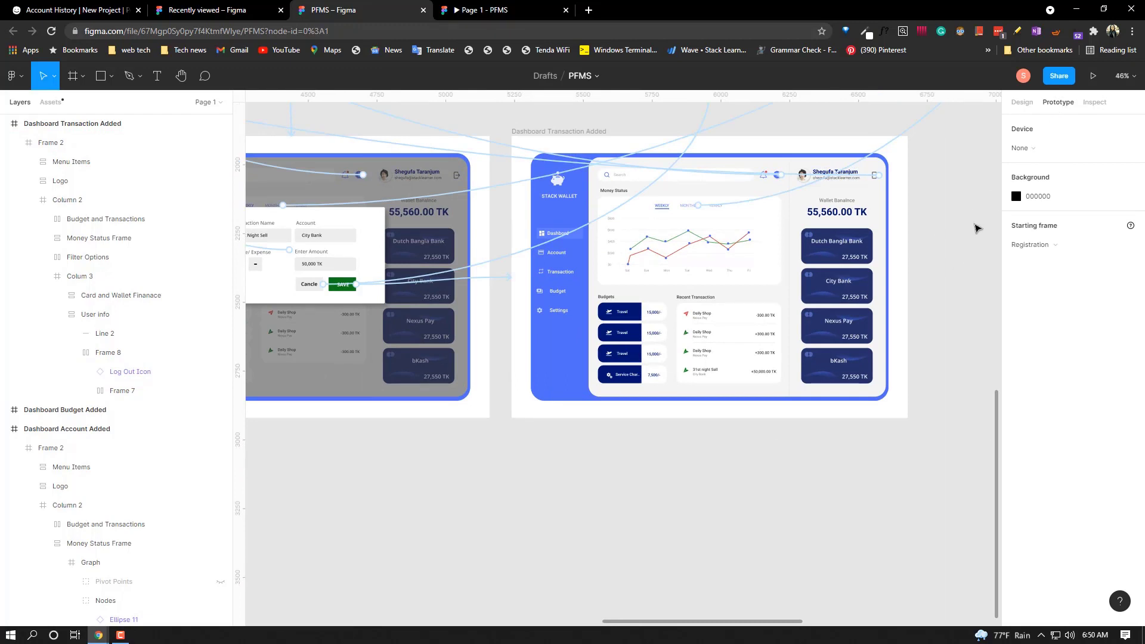
{"action": "scroll", "coordinate": [973, 228], "scroll_direction": "down", "scroll_amount": 2}
{"action": "scroll", "coordinate": [924, 296], "scroll_direction": "down", "scroll_amount": 2}
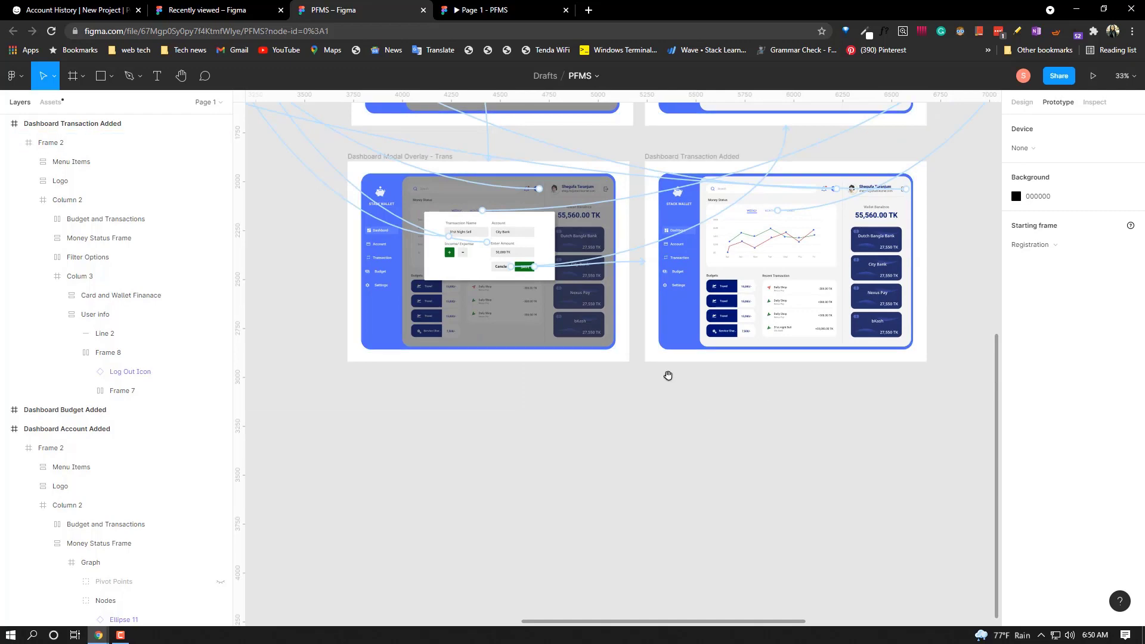
{"action": "left_click_drag", "start_coordinate": [666, 376], "coordinate": [599, 591]}
{"action": "scroll", "coordinate": [971, 307], "scroll_direction": "down", "scroll_amount": 1}
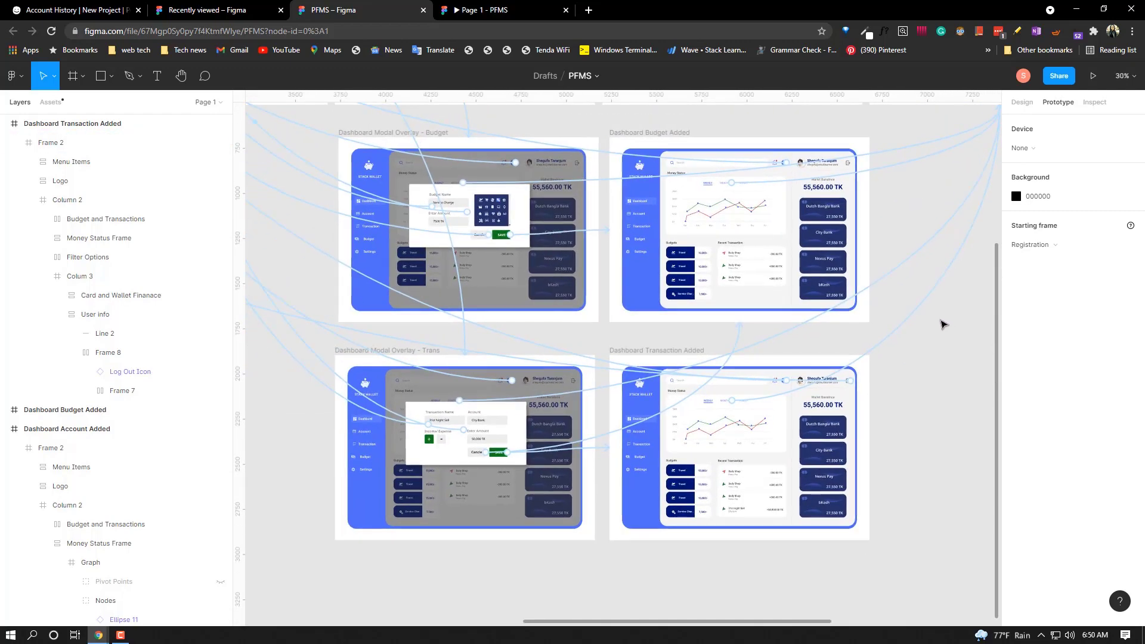
{"action": "left_click_drag", "start_coordinate": [932, 327], "coordinate": [914, 457]}
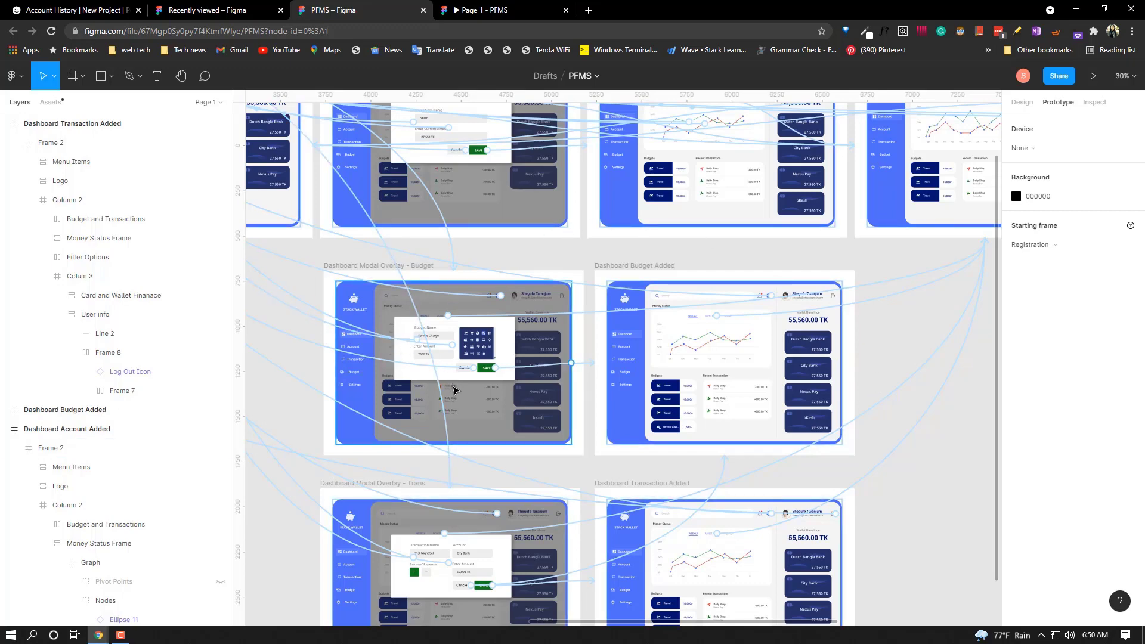
{"action": "scroll", "coordinate": [590, 367], "scroll_direction": "down", "scroll_amount": 2, "text": "ctrl"}
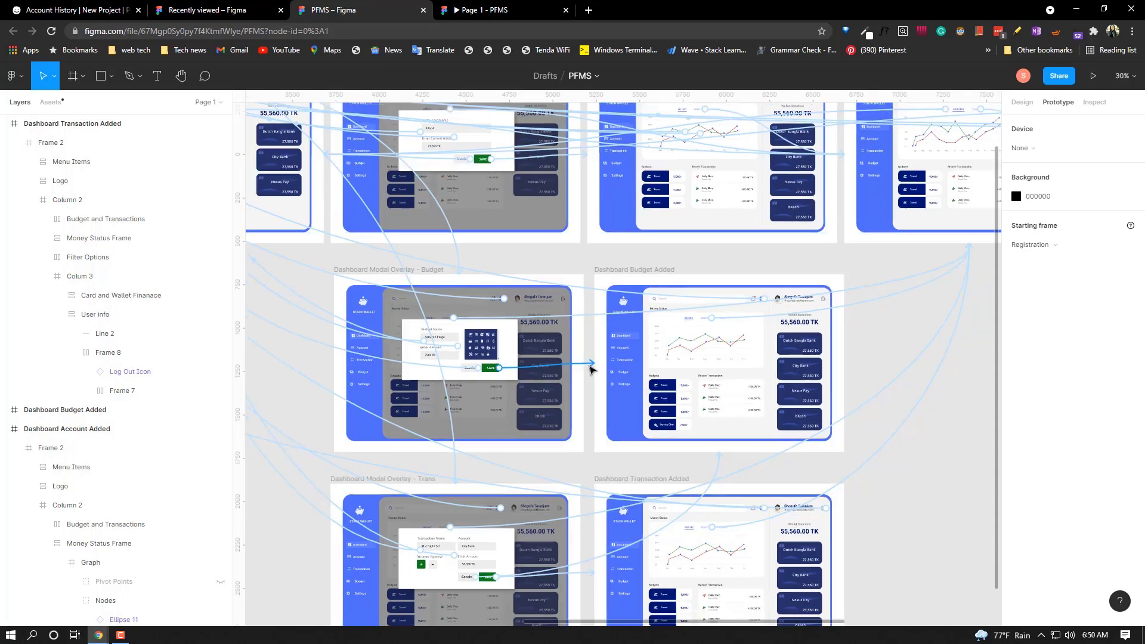
{"action": "scroll", "coordinate": [590, 367], "scroll_direction": "down", "scroll_amount": 2, "text": "ctrl"}
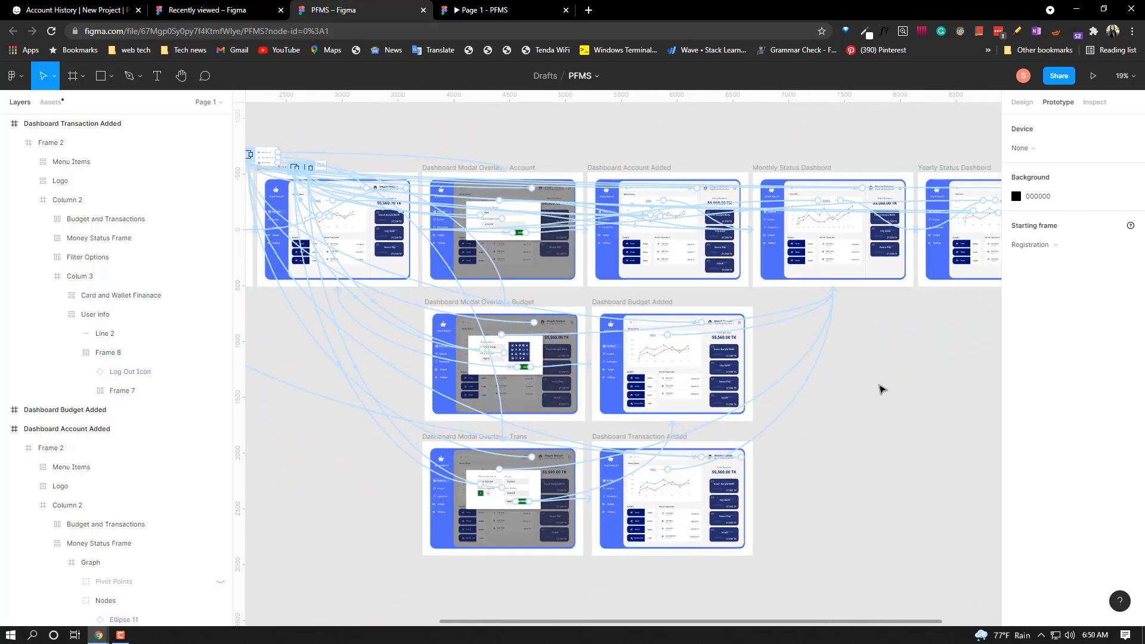
{"action": "scroll", "coordinate": [881, 388], "scroll_direction": "down", "scroll_amount": 1, "text": "ctrl"}
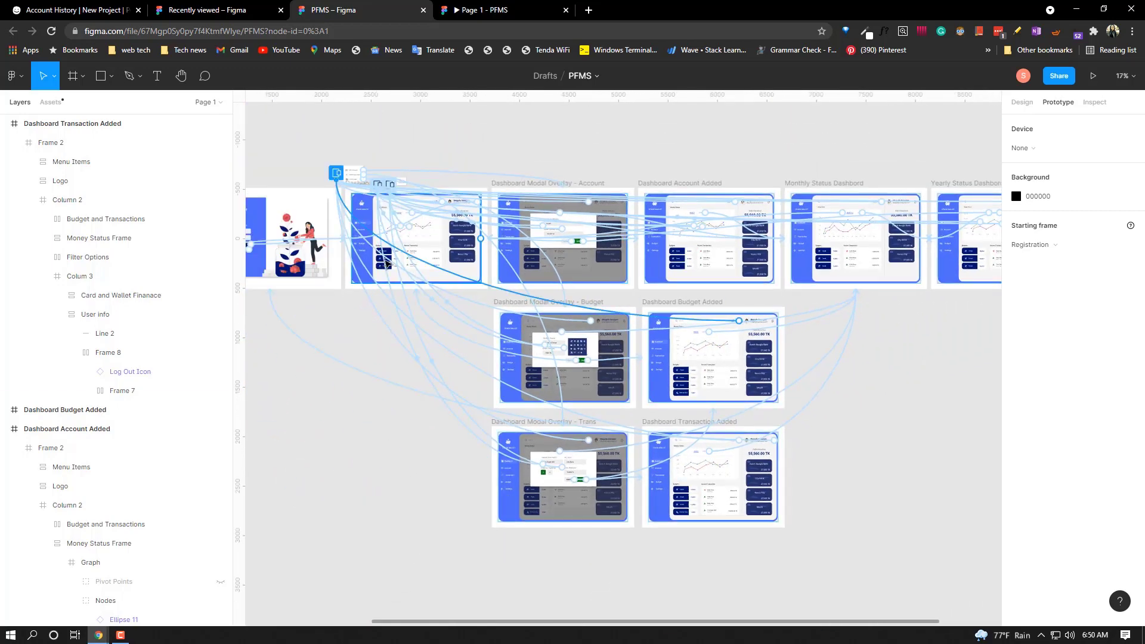
{"action": "left_click", "coordinate": [90, 13]}
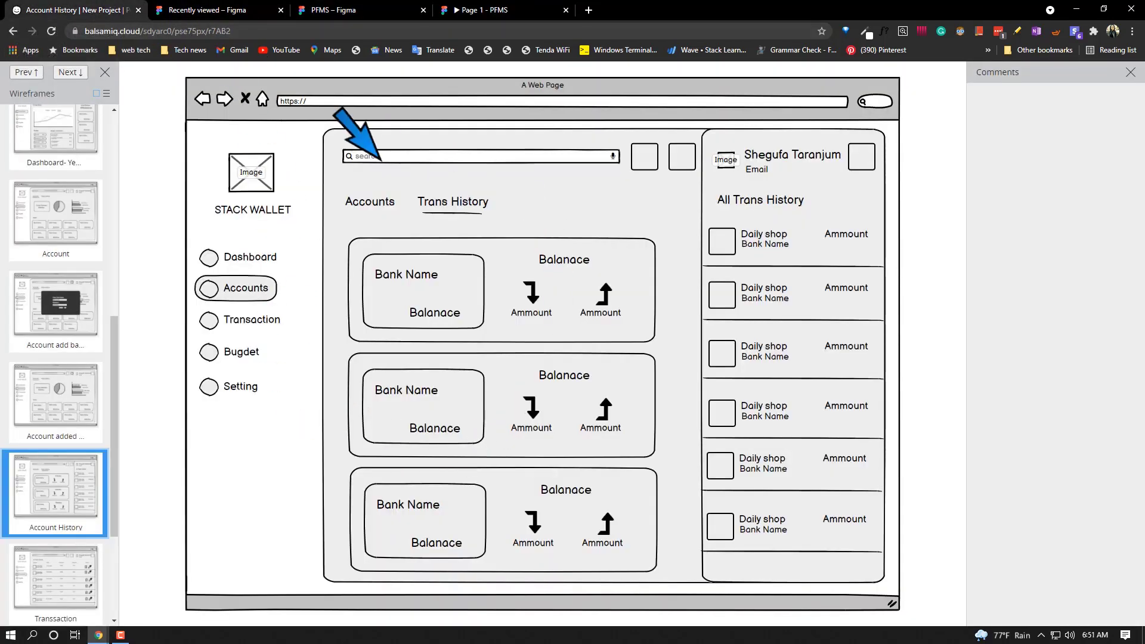
{"action": "left_click", "coordinate": [39, 417]}
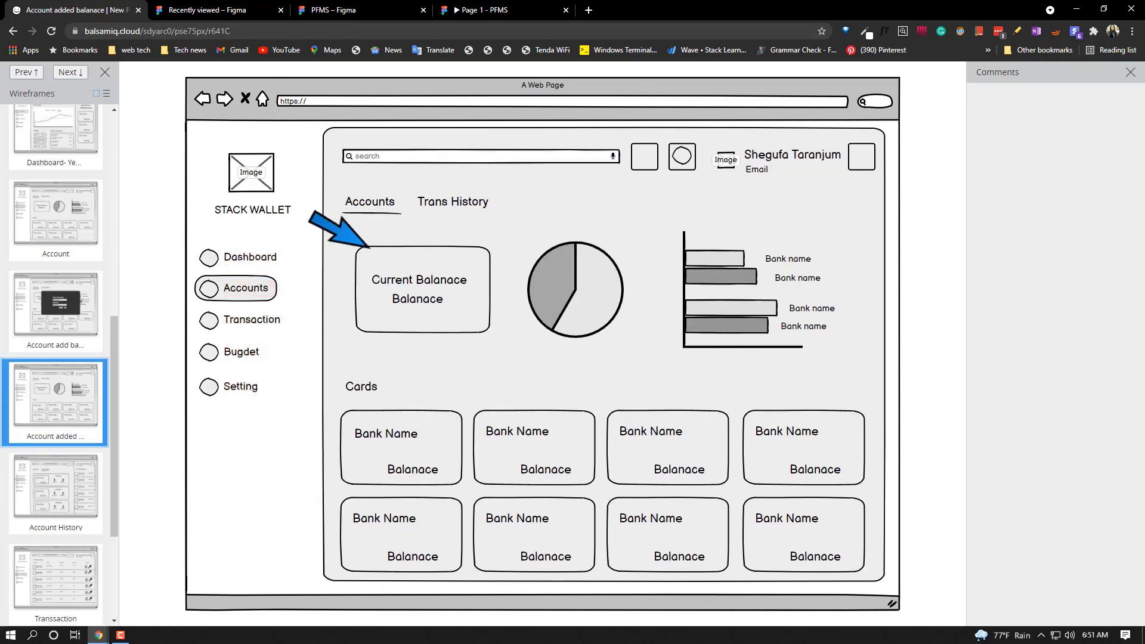
{"action": "left_click", "coordinate": [38, 486]}
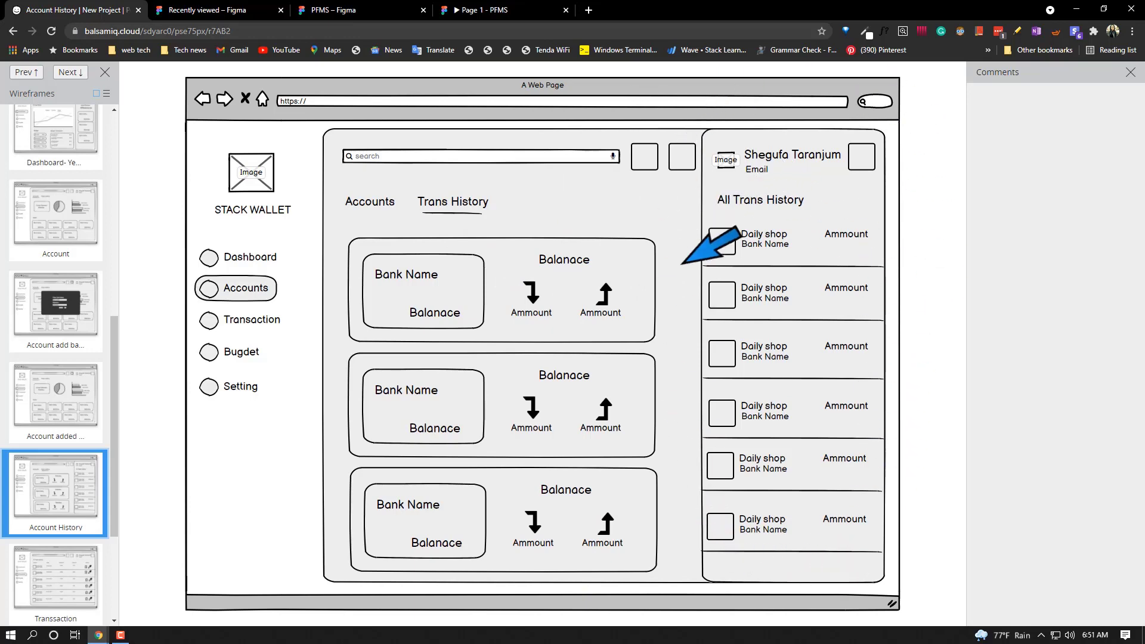
{"action": "left_click", "coordinate": [353, 13]}
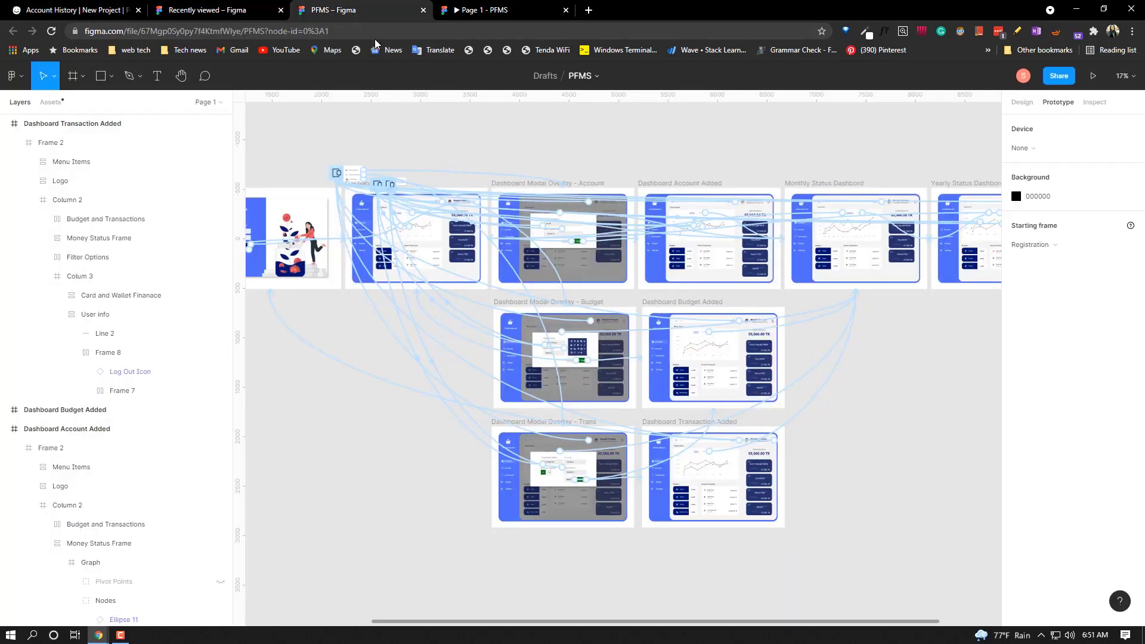